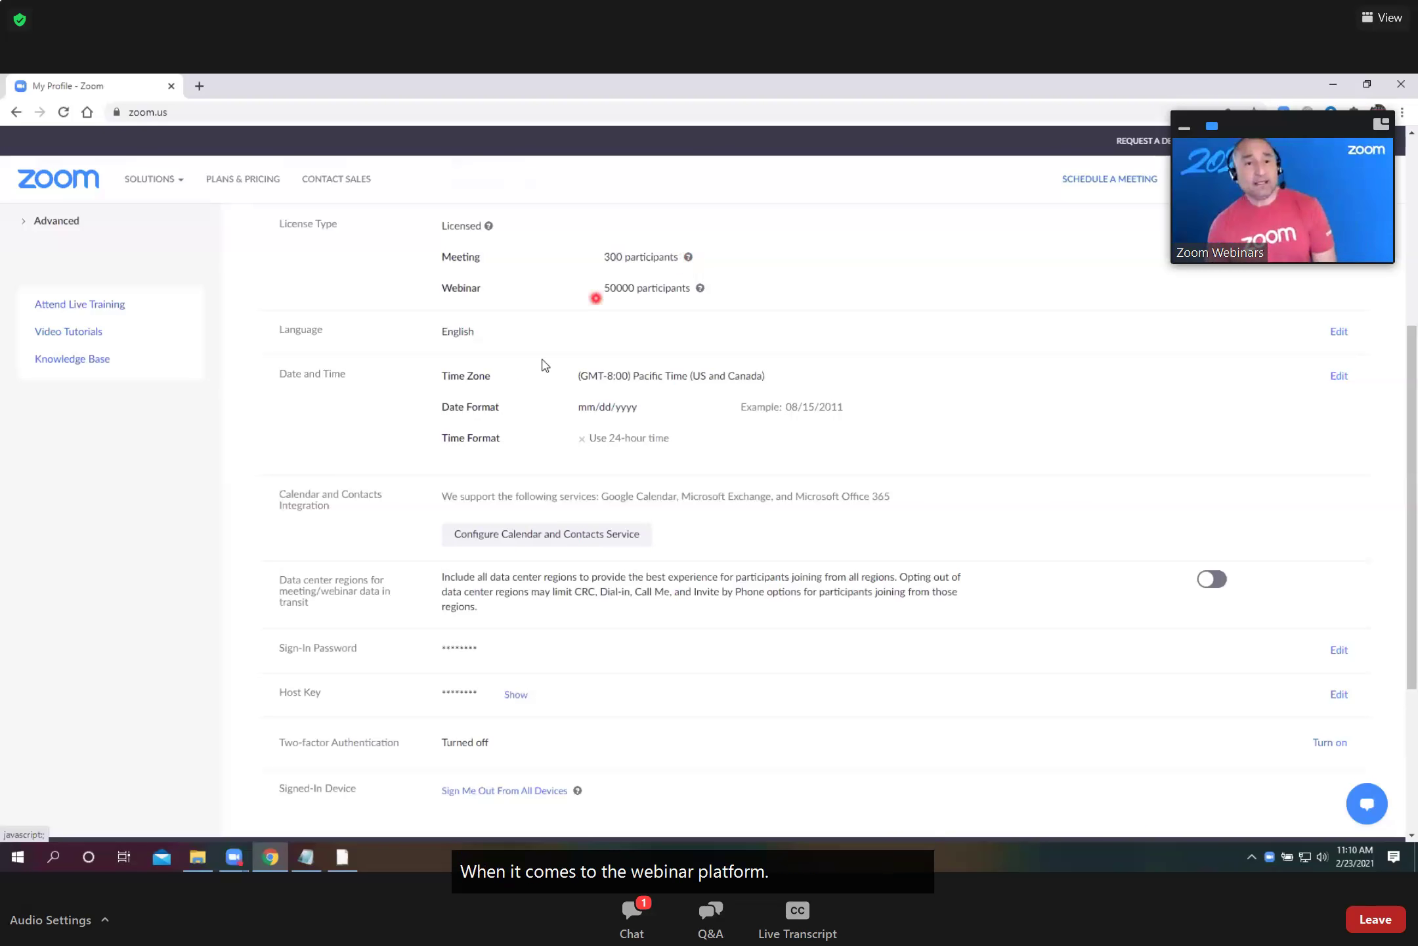
Open the account settings and review the meeting Security options, including the waiting room, passcode and authentication settings
{"action": "scroll", "coordinate": [531, 381], "scroll_direction": "up", "scroll_amount": 3}
{"action": "scroll", "coordinate": [531, 384], "scroll_direction": "up", "scroll_amount": 2}
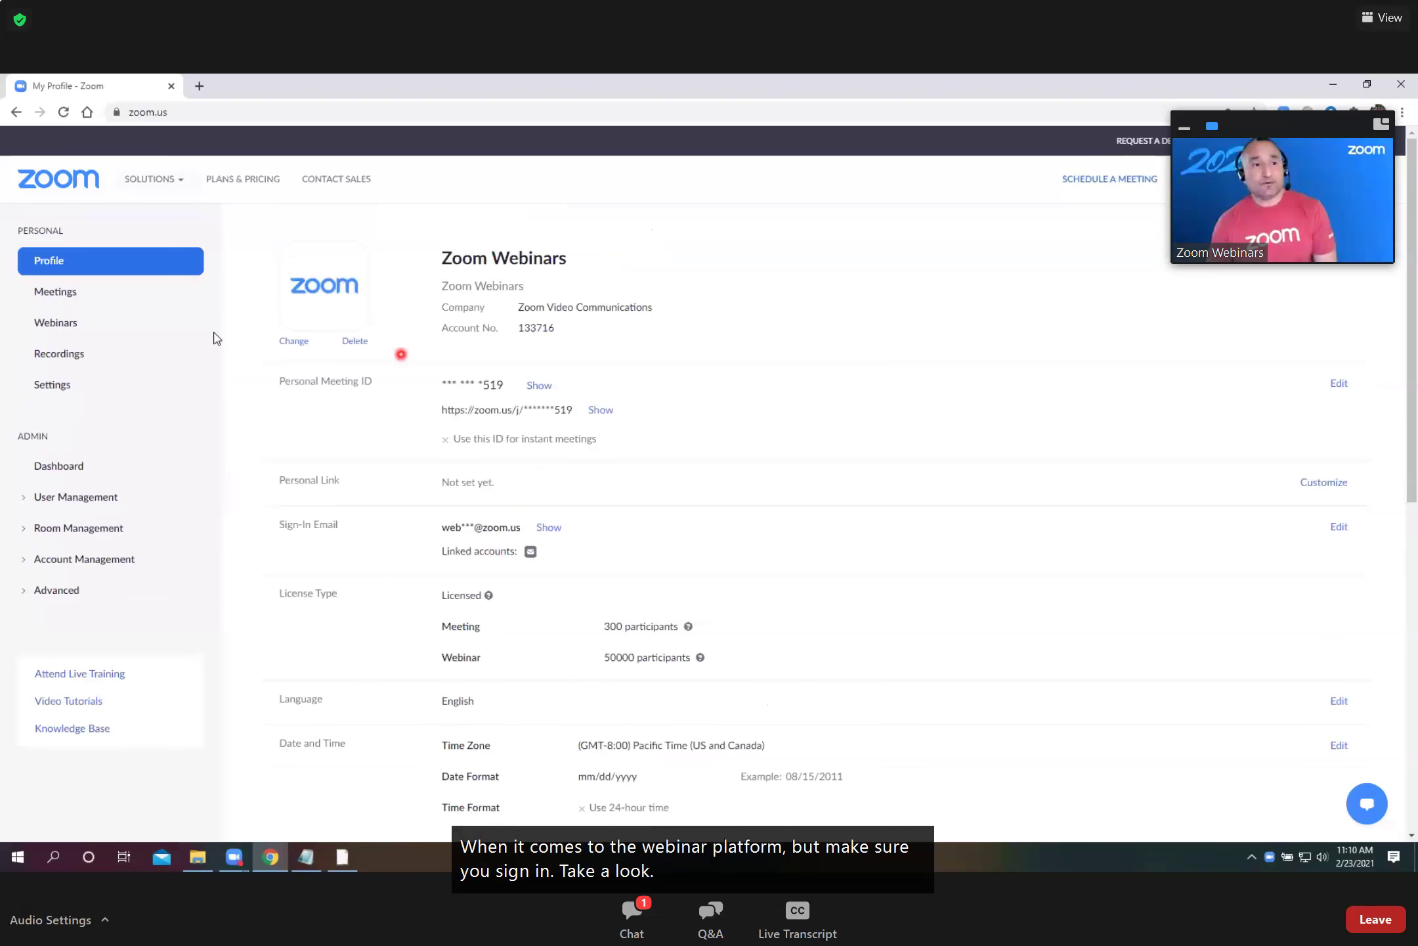
{"action": "left_click", "coordinate": [64, 388]}
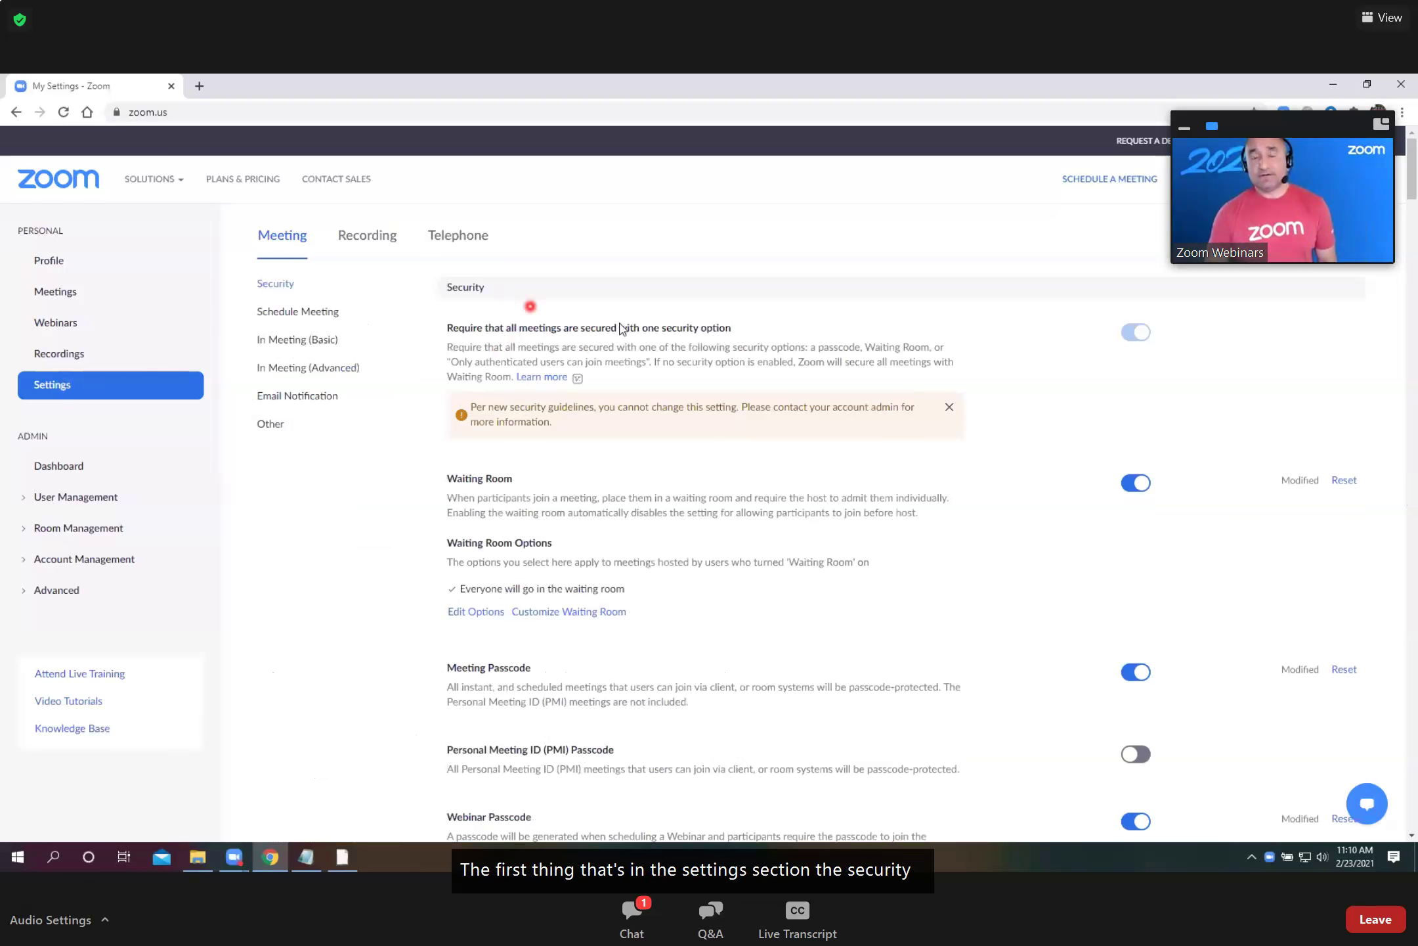
{"action": "scroll", "coordinate": [827, 345], "scroll_direction": "down", "scroll_amount": 3}
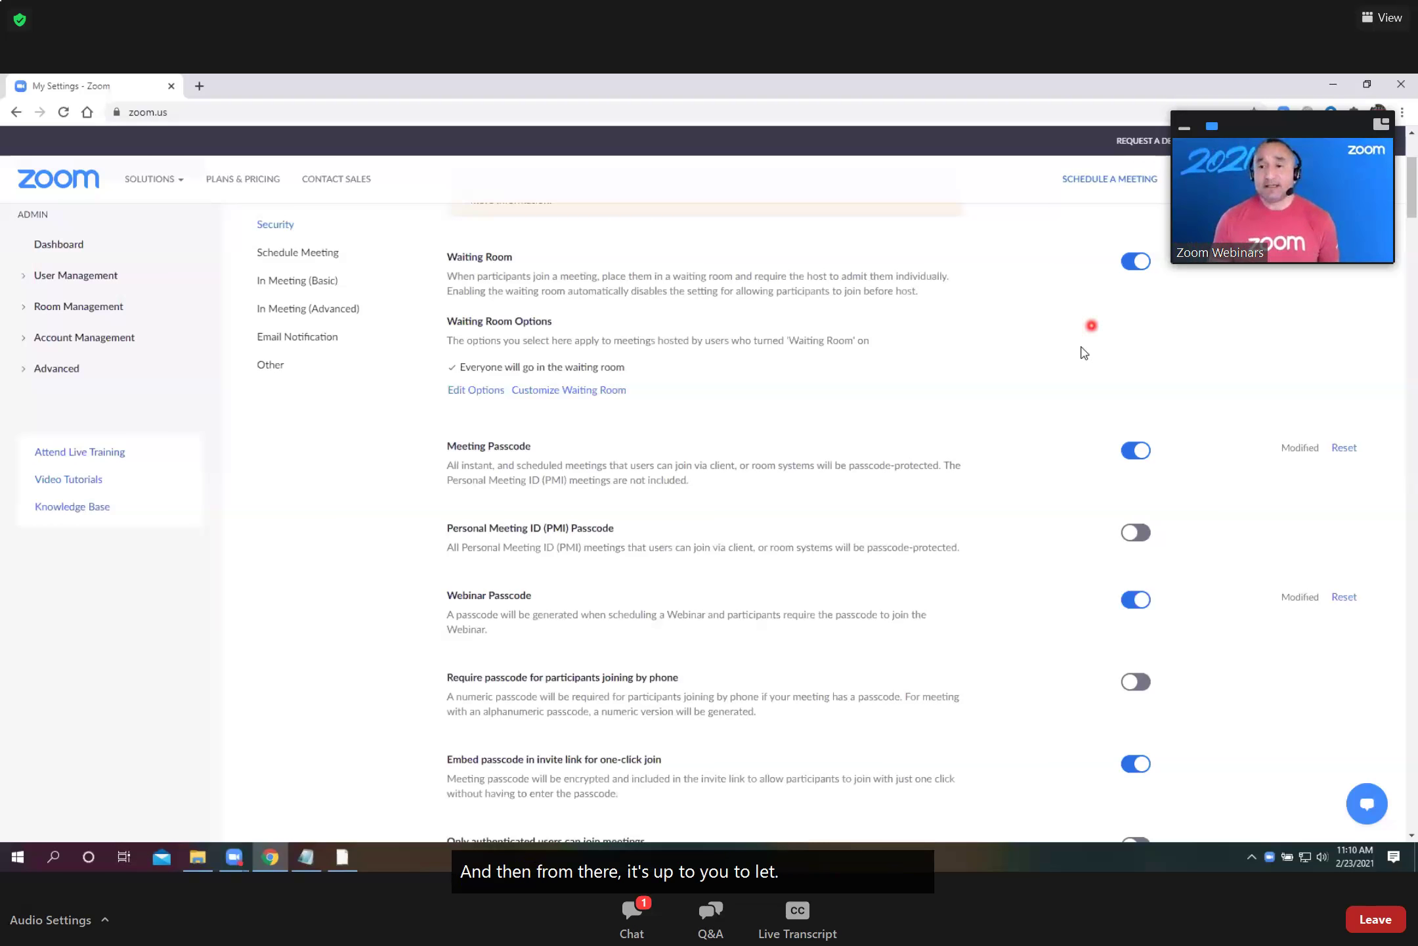
{"action": "scroll", "coordinate": [1086, 352], "scroll_direction": "down", "scroll_amount": 1}
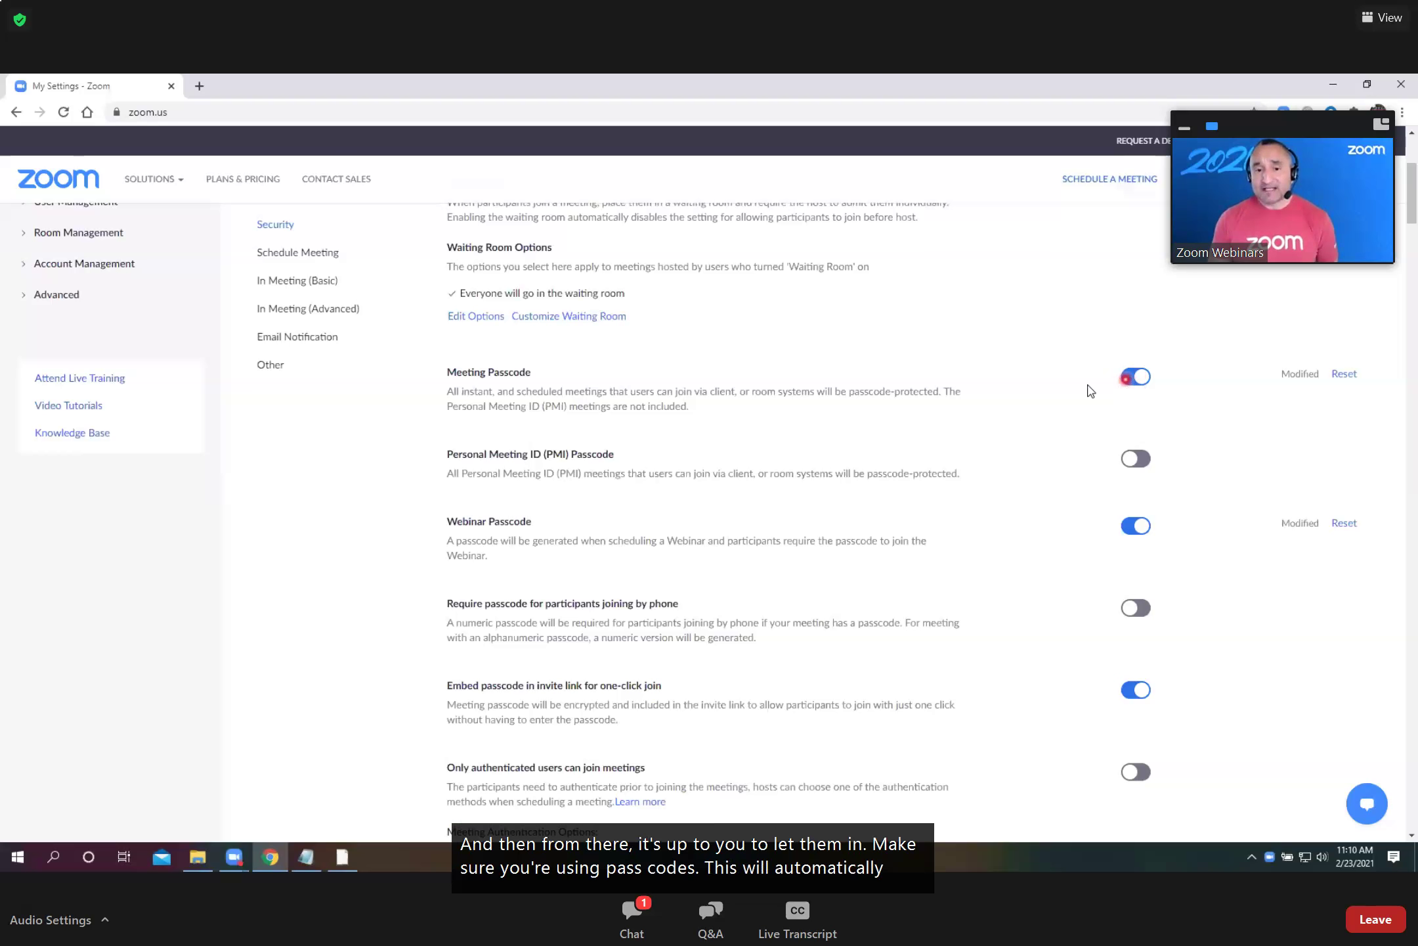
{"action": "scroll", "coordinate": [1087, 387], "scroll_direction": "down", "scroll_amount": 3}
{"action": "scroll", "coordinate": [1088, 389], "scroll_direction": "down", "scroll_amount": 1}
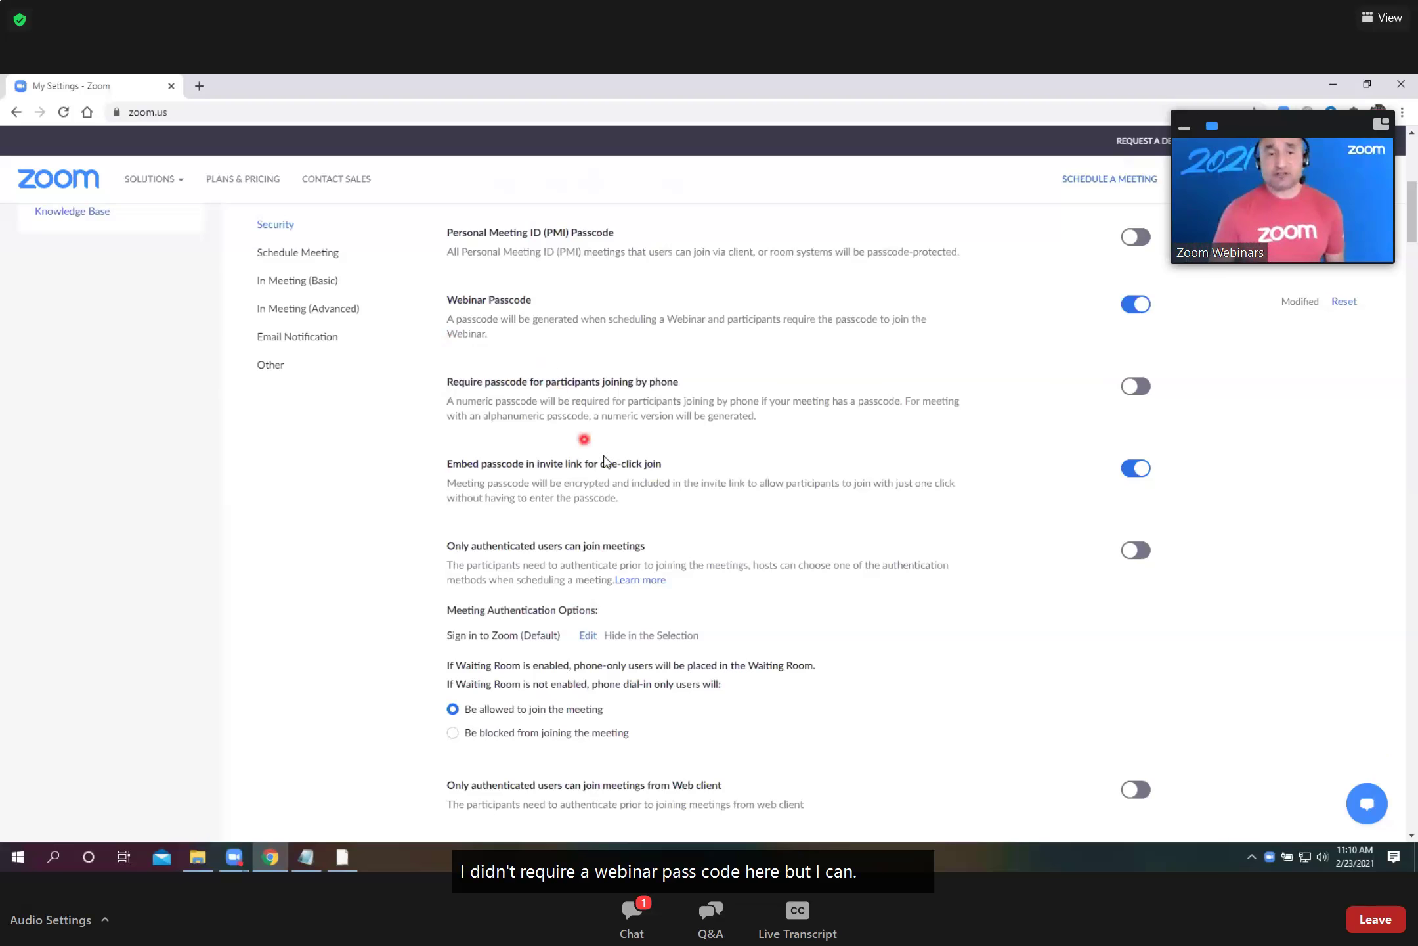
{"action": "scroll", "coordinate": [637, 470], "scroll_direction": "up", "scroll_amount": 2}
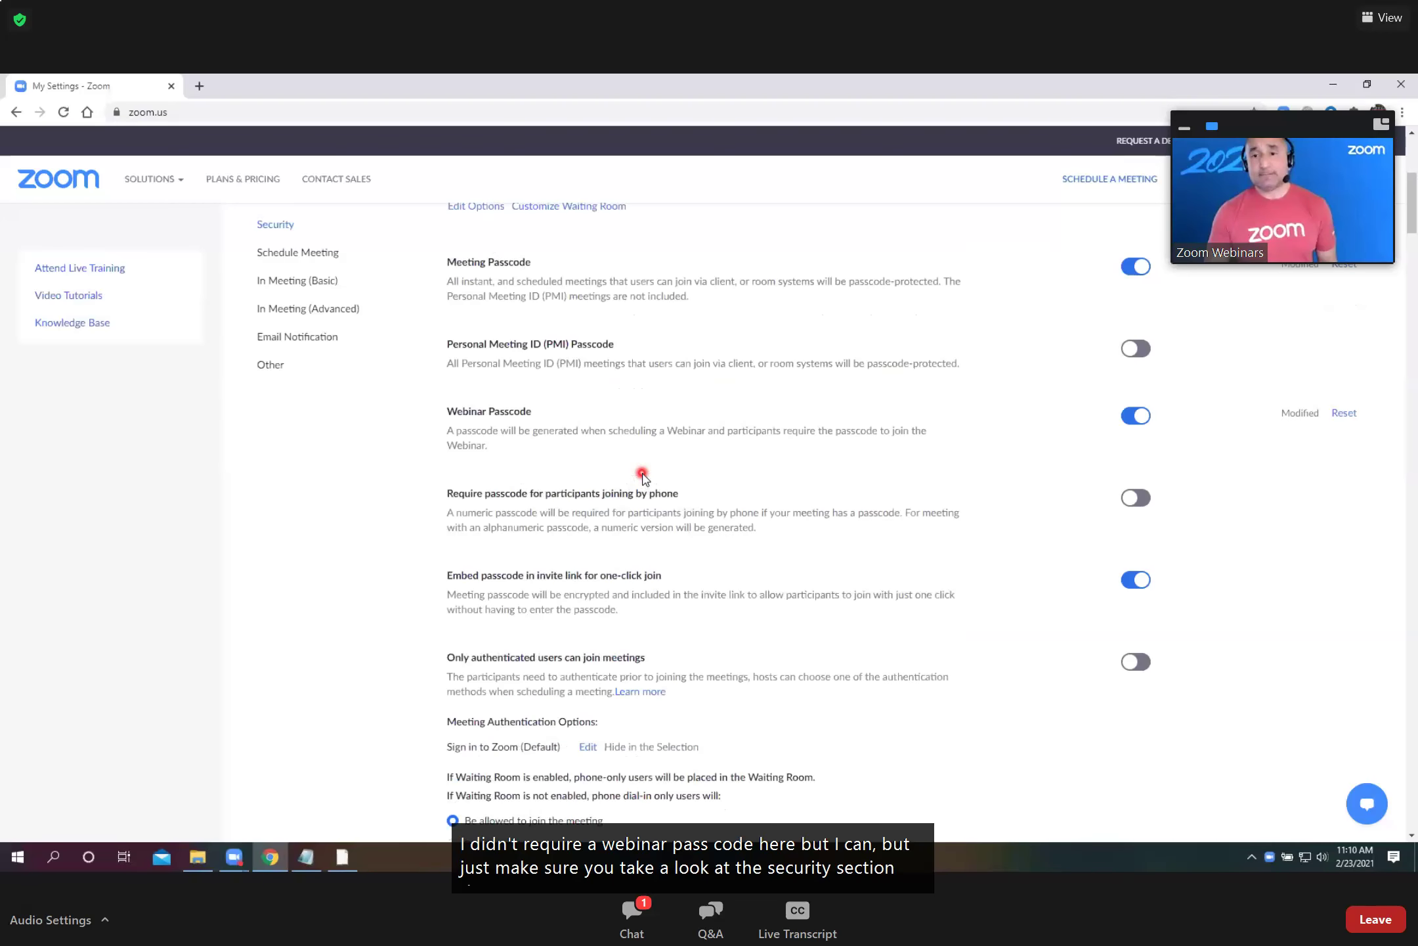
{"action": "scroll", "coordinate": [642, 474], "scroll_direction": "up", "scroll_amount": 6}
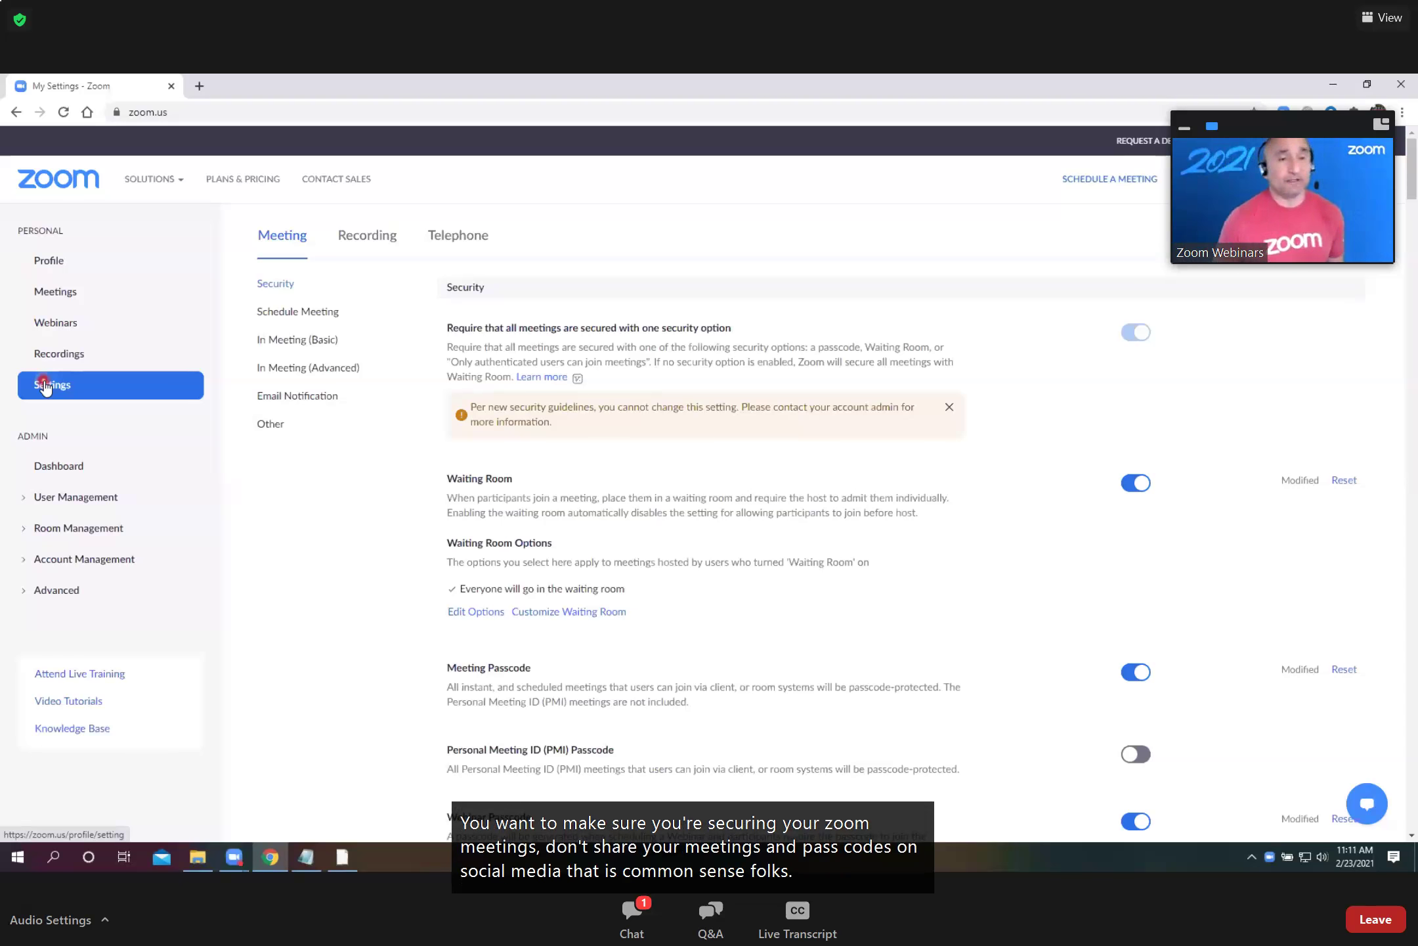
{"action": "left_click", "coordinate": [66, 380]}
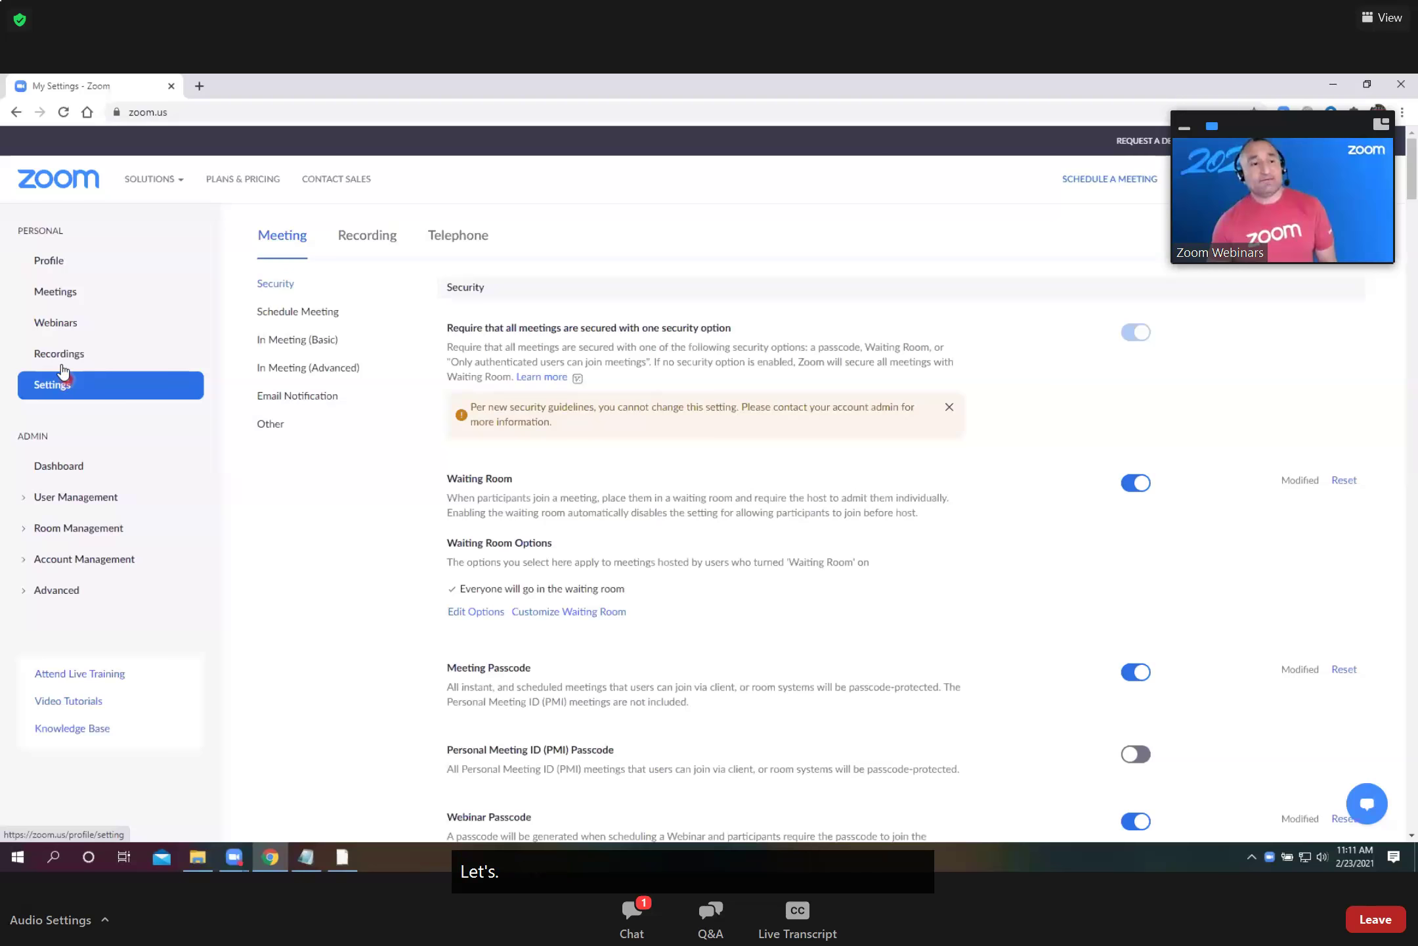
Open the webinars list and look through the upcoming webinars
{"action": "left_click", "coordinate": [57, 323]}
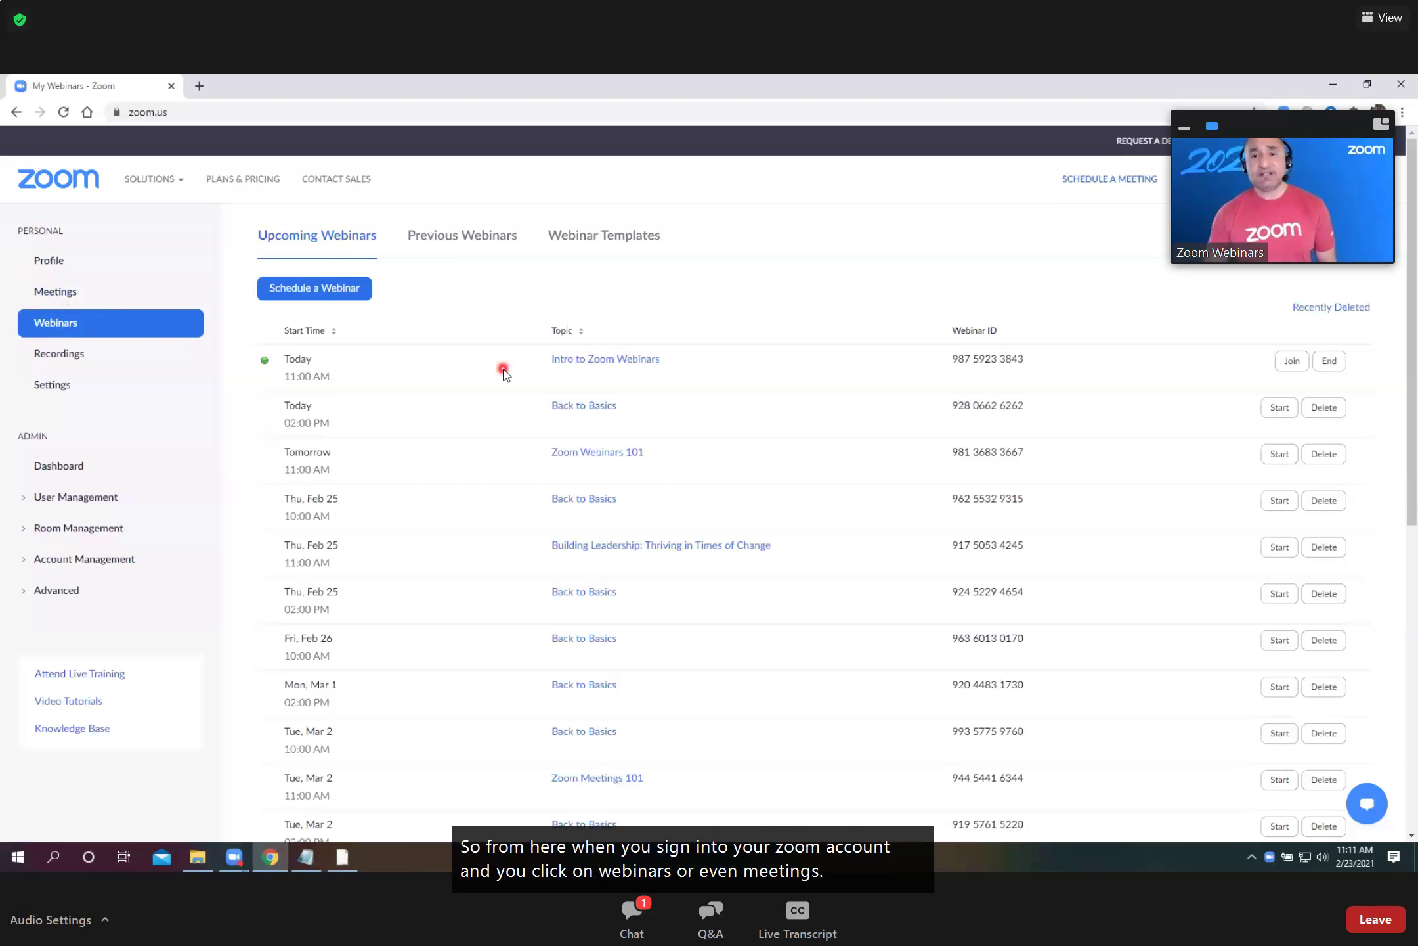
{"action": "scroll", "coordinate": [503, 371], "scroll_direction": "down", "scroll_amount": 5}
{"action": "scroll", "coordinate": [503, 373], "scroll_direction": "down", "scroll_amount": 1}
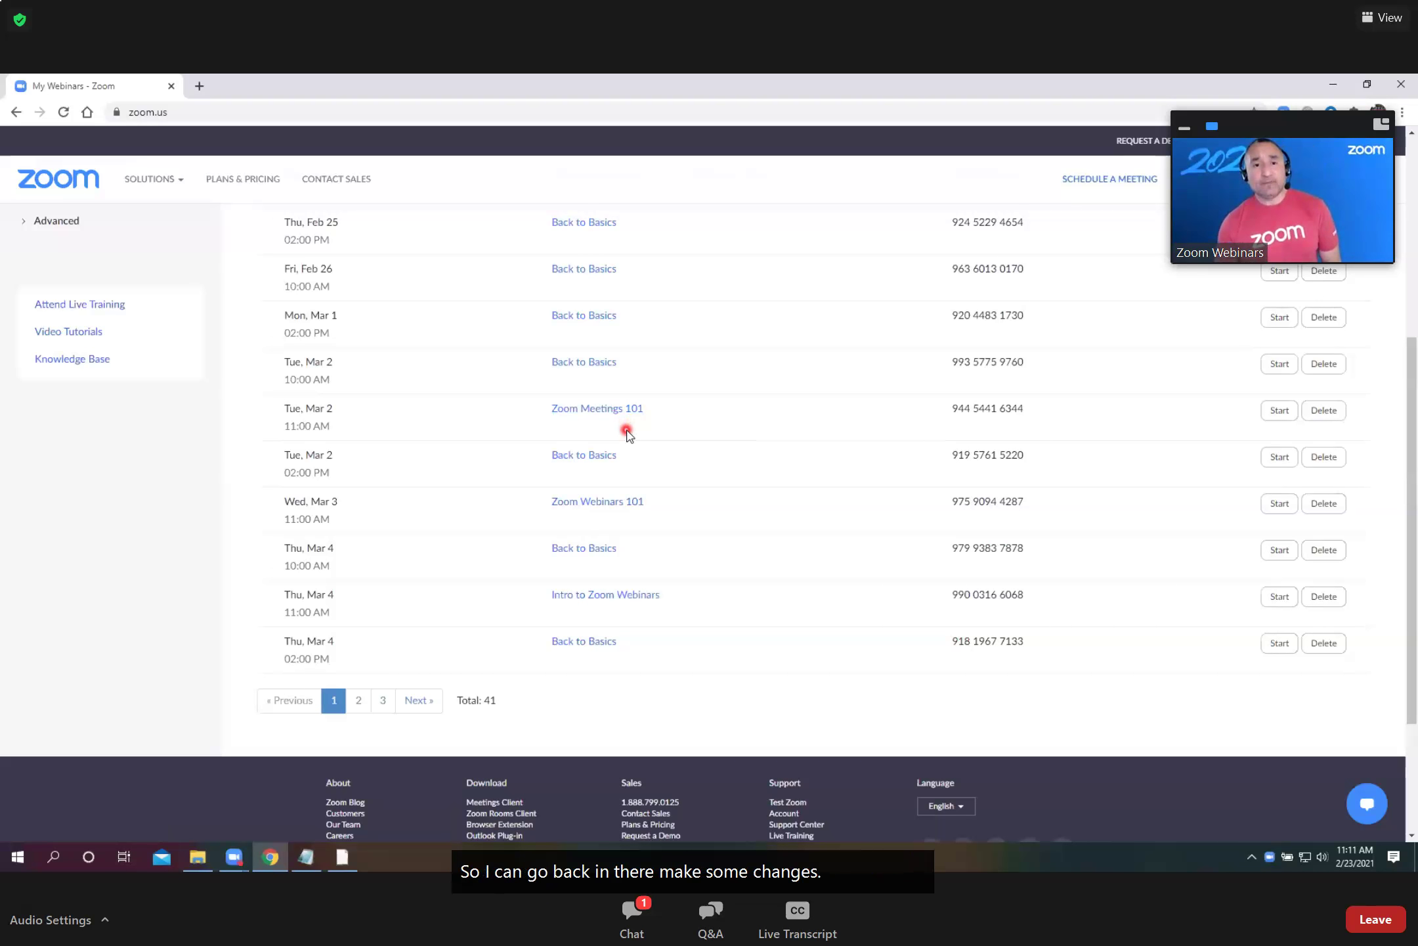
{"action": "scroll", "coordinate": [624, 427], "scroll_direction": "up", "scroll_amount": 2}
{"action": "scroll", "coordinate": [627, 433], "scroll_direction": "up", "scroll_amount": 4}
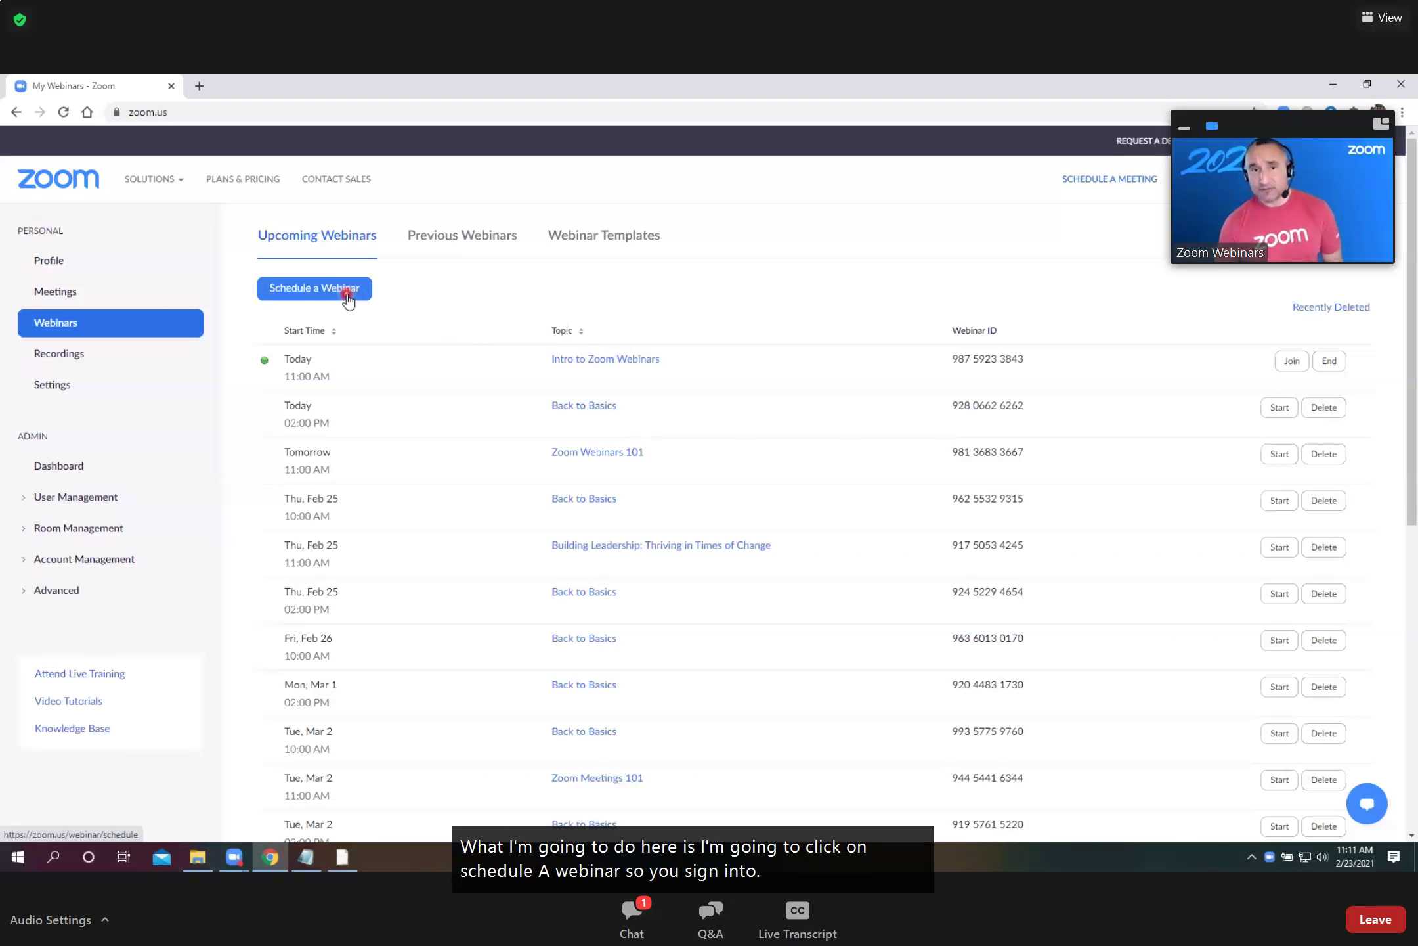
Open the form for scheduling a new webinar and examine its topic and description fields
{"action": "left_click", "coordinate": [347, 295]}
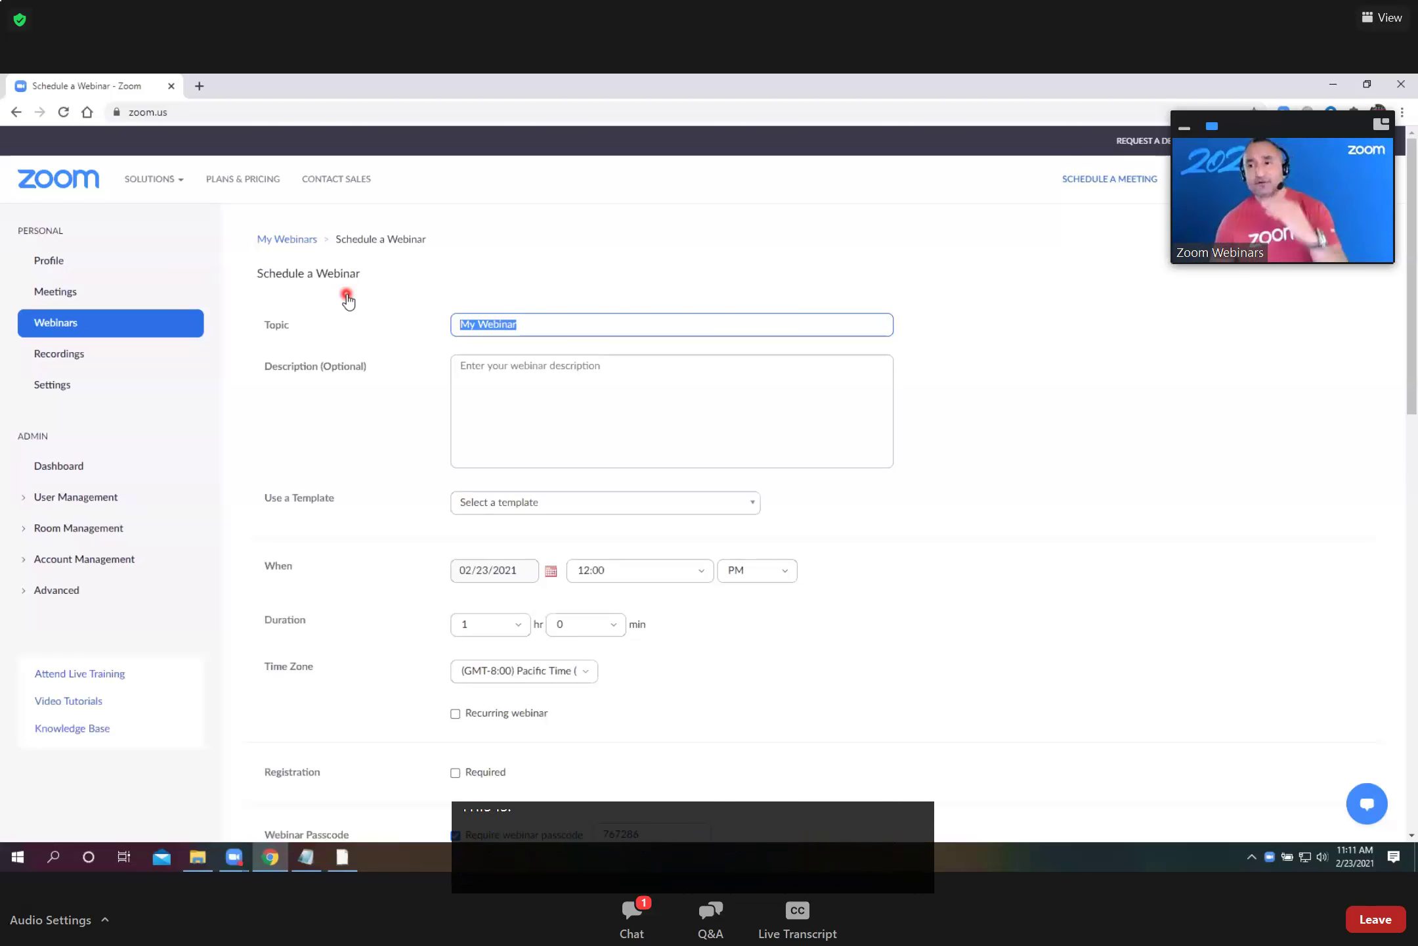
{"action": "left_click", "coordinate": [573, 323]}
{"action": "left_click", "coordinate": [562, 376]}
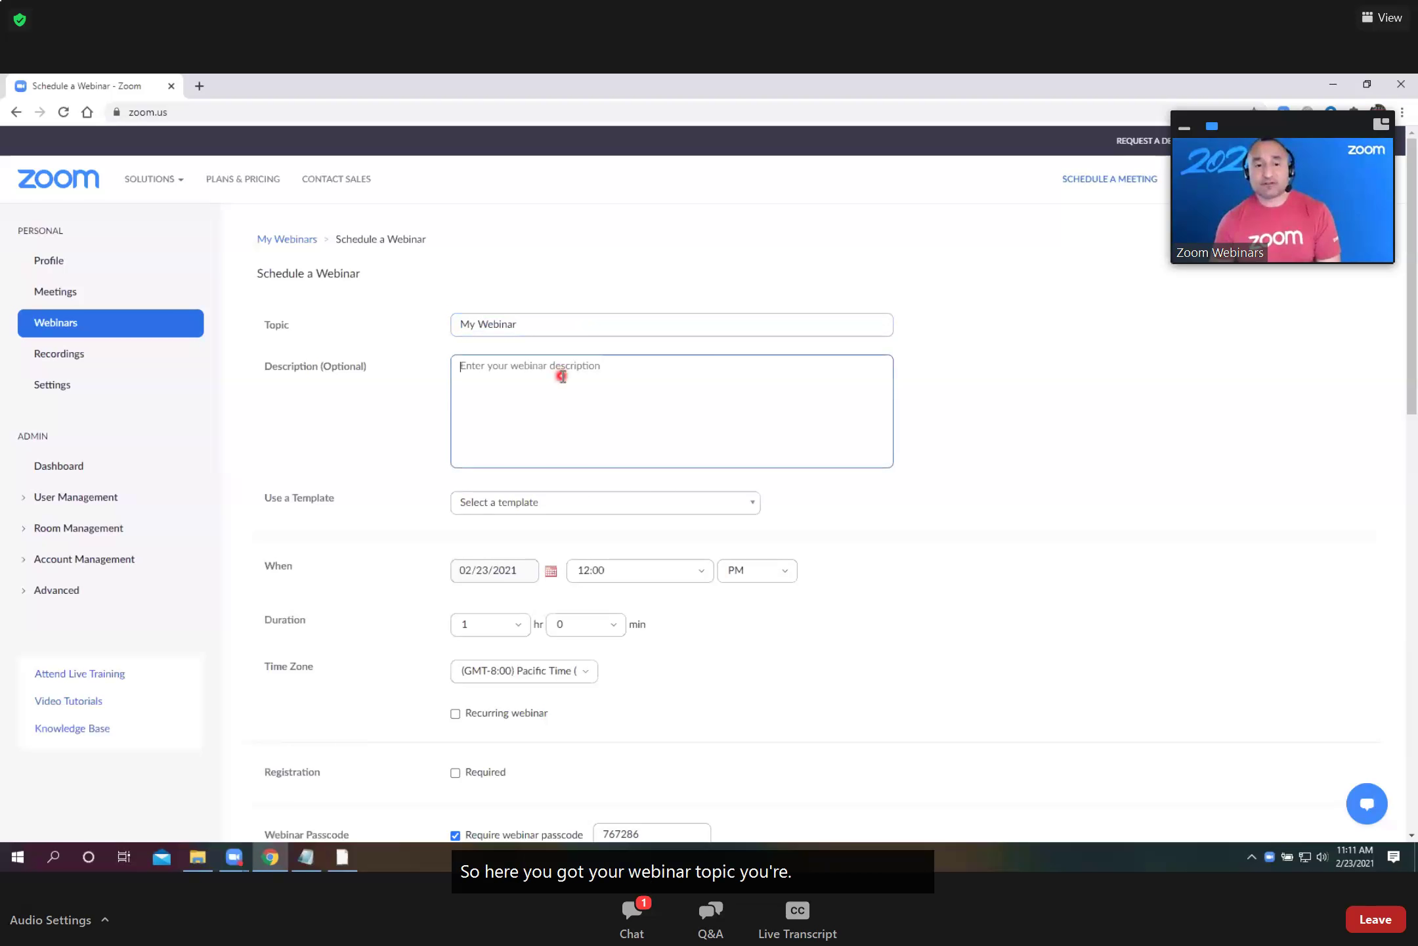
Turn on the recurring webinar option to view its recurrence settings, and turn it off again
{"action": "scroll", "coordinate": [560, 374], "scroll_direction": "down", "scroll_amount": 3}
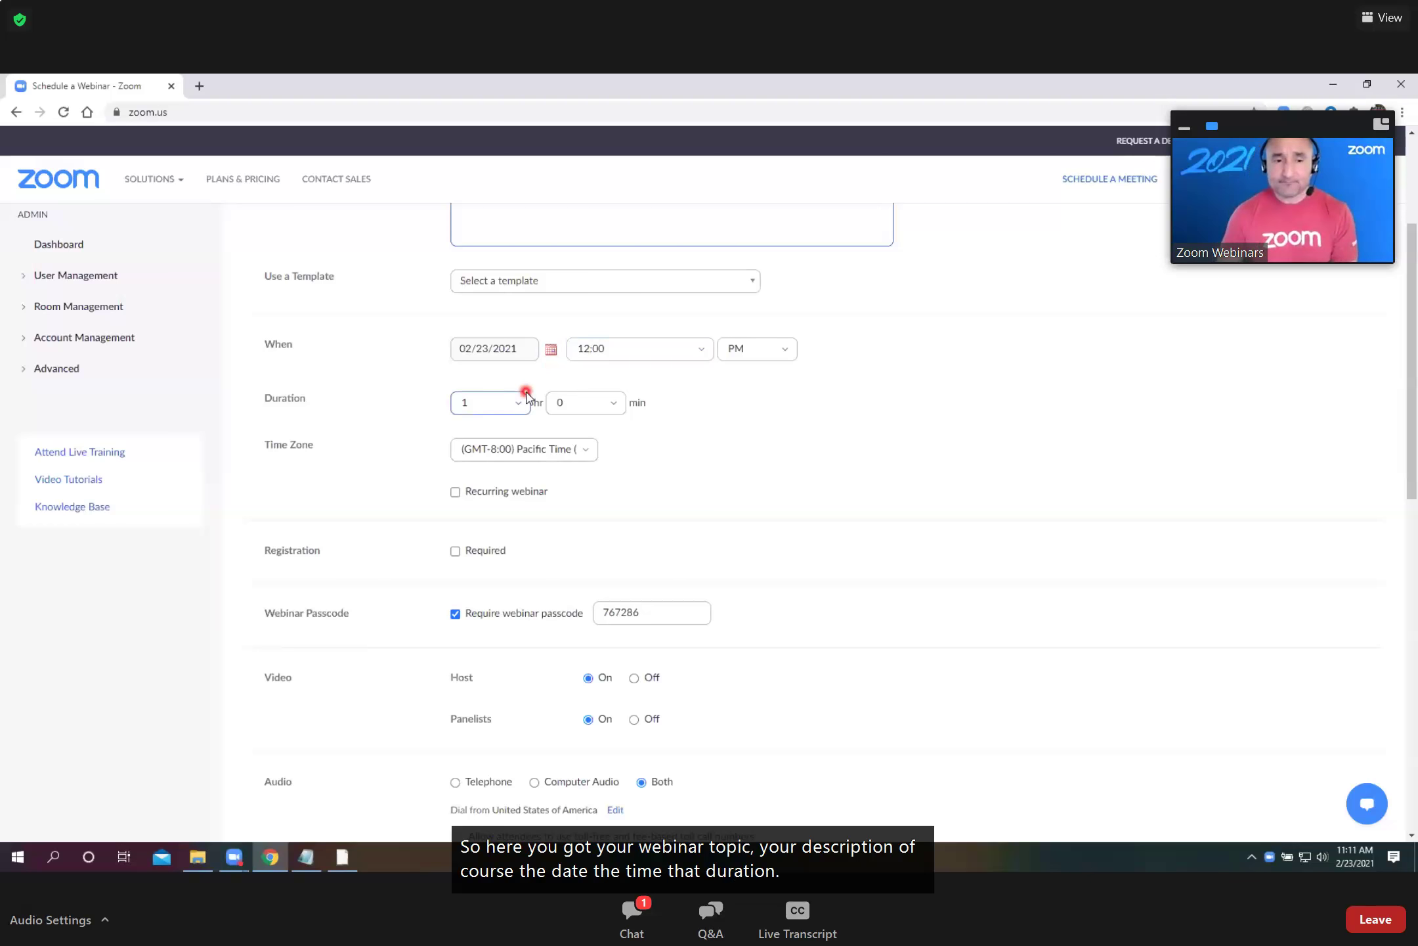
{"action": "scroll", "coordinate": [526, 394], "scroll_direction": "down", "scroll_amount": 3}
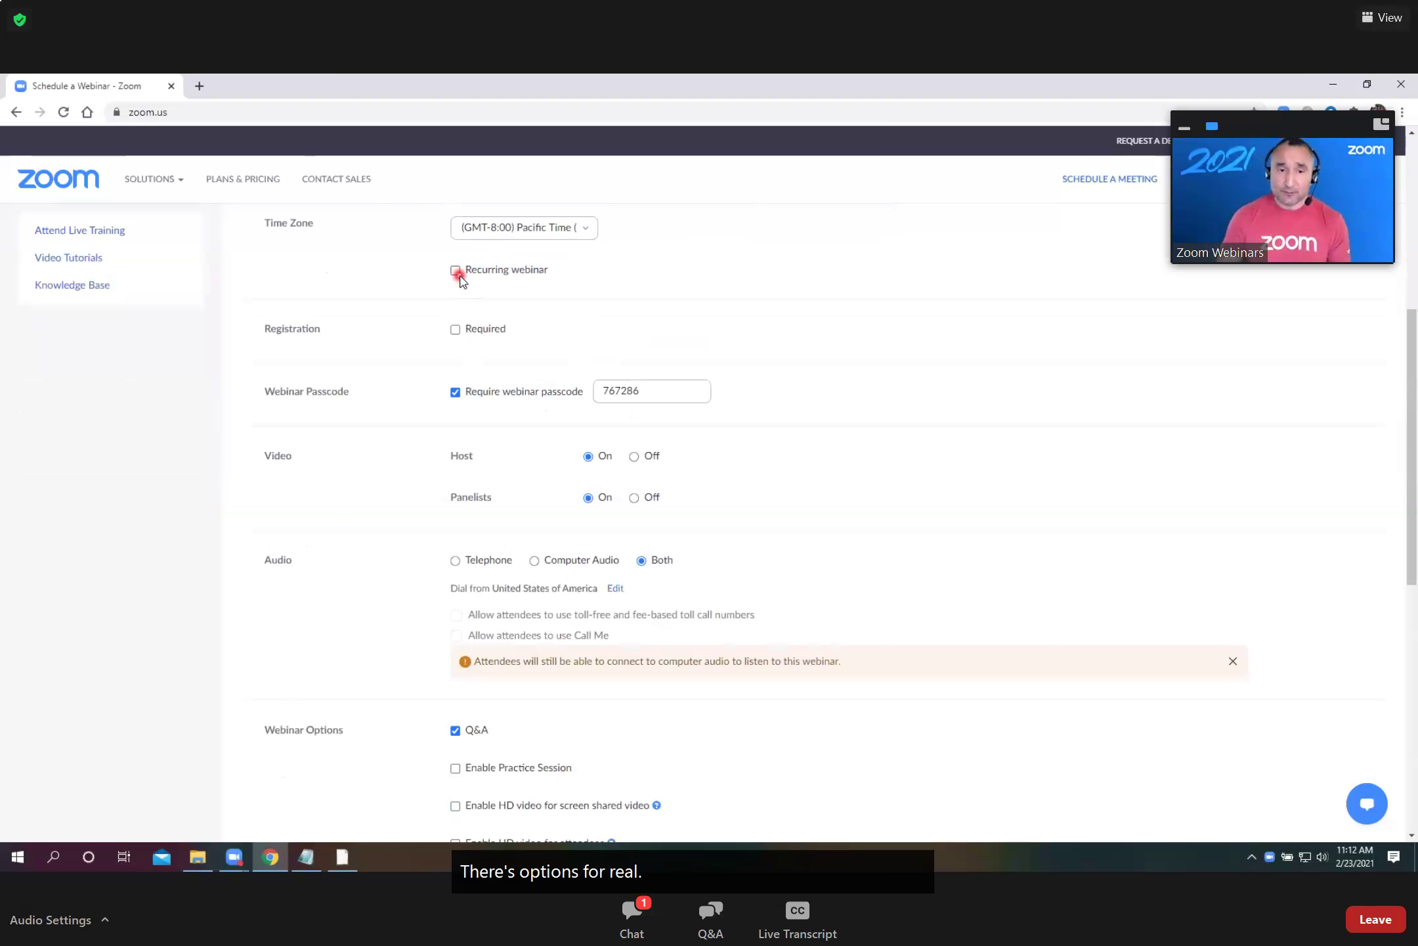
{"action": "left_click", "coordinate": [458, 274]}
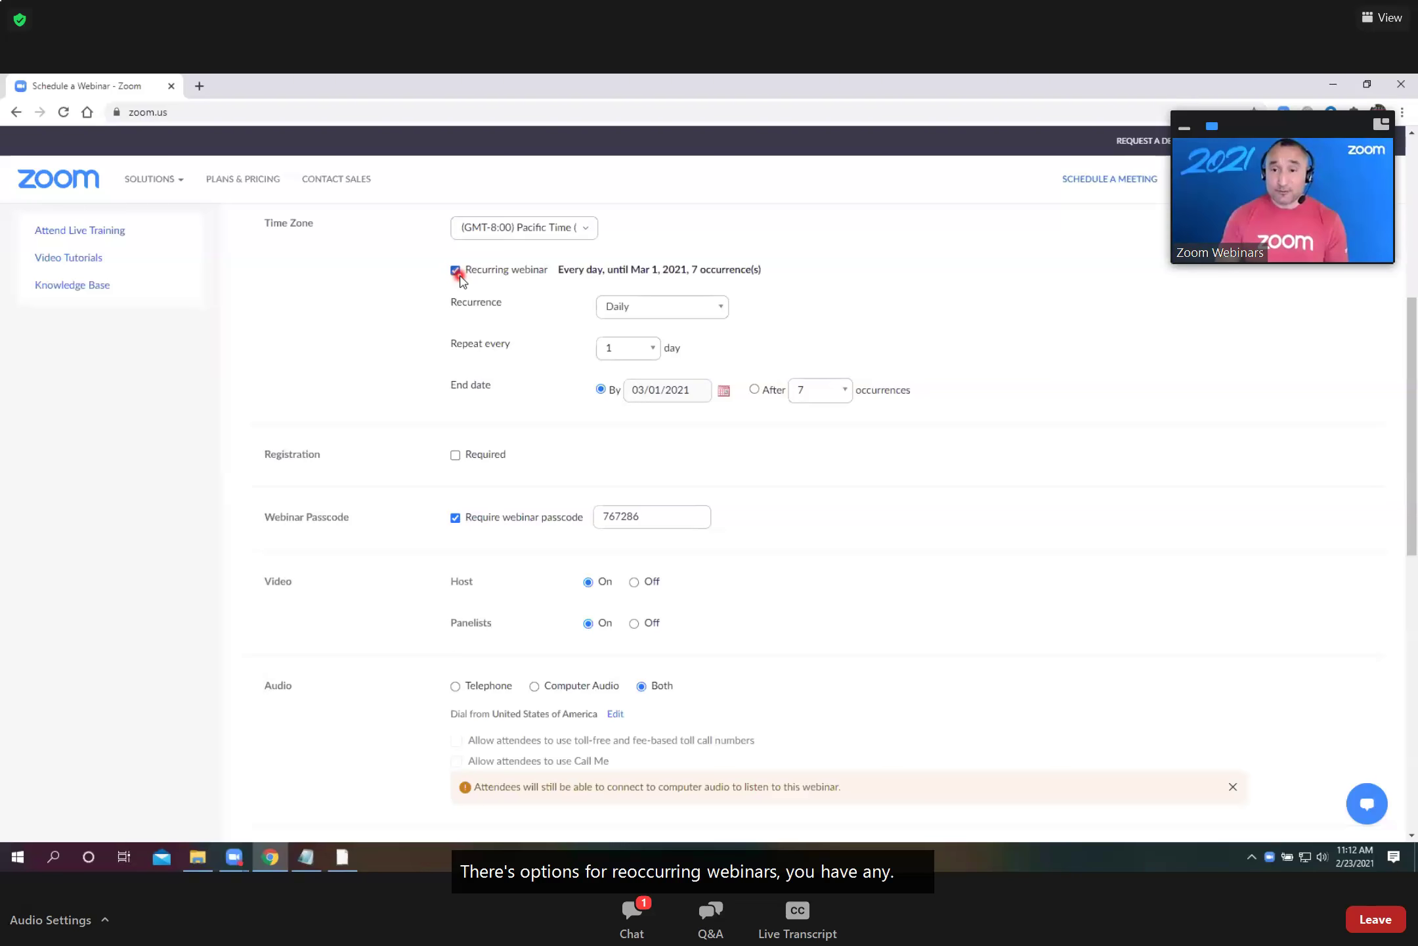
{"action": "left_click", "coordinate": [457, 272]}
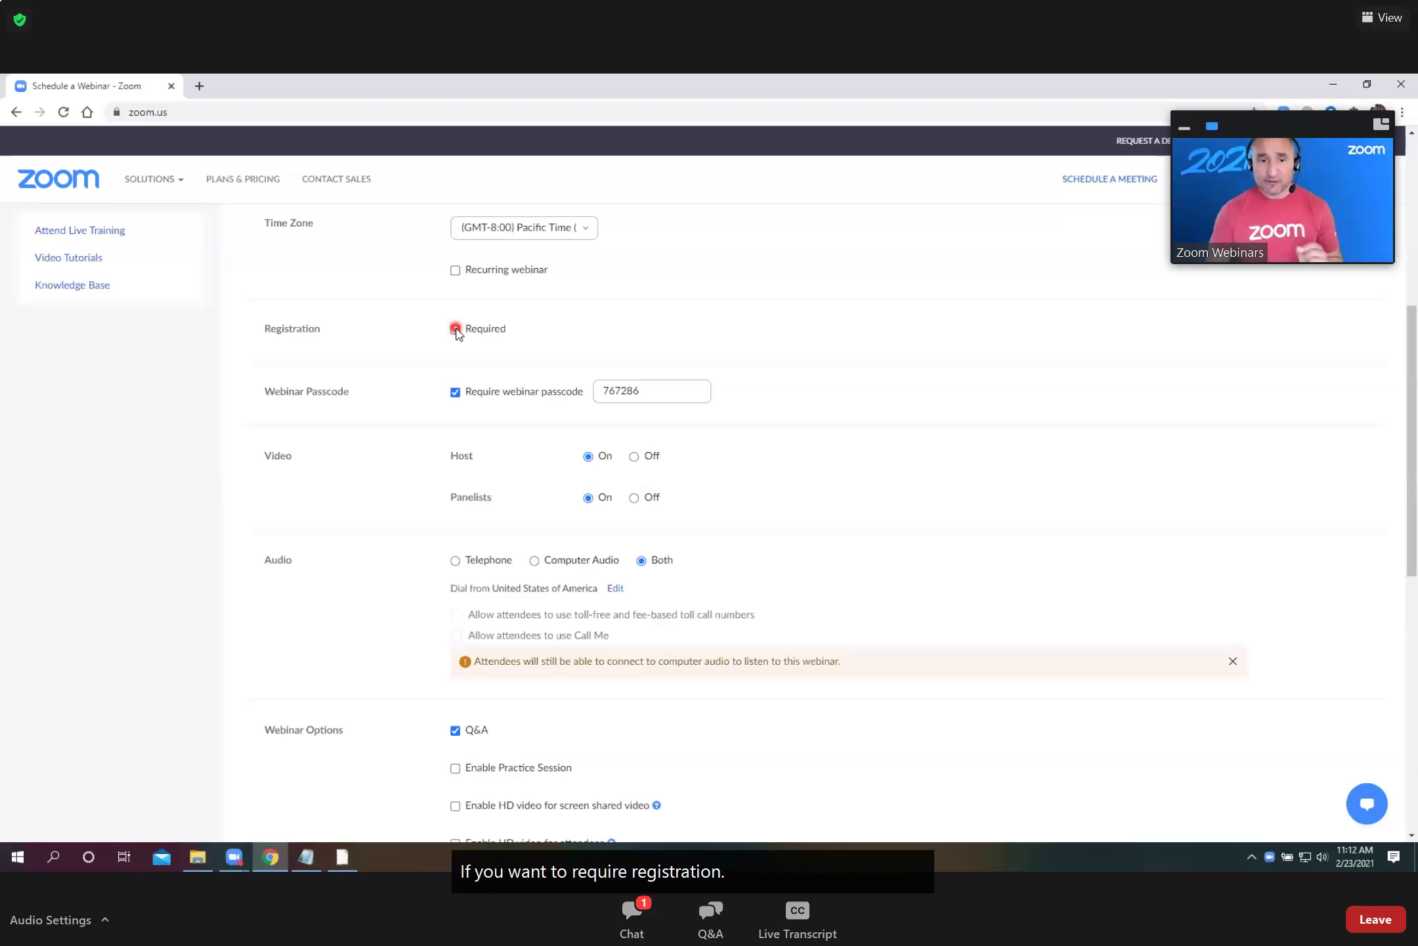
Review the registration, passcode, video, audio and webinar options, and show the explanation for enabling HD video for attendees
{"action": "scroll", "coordinate": [459, 333], "scroll_direction": "down", "scroll_amount": 1}
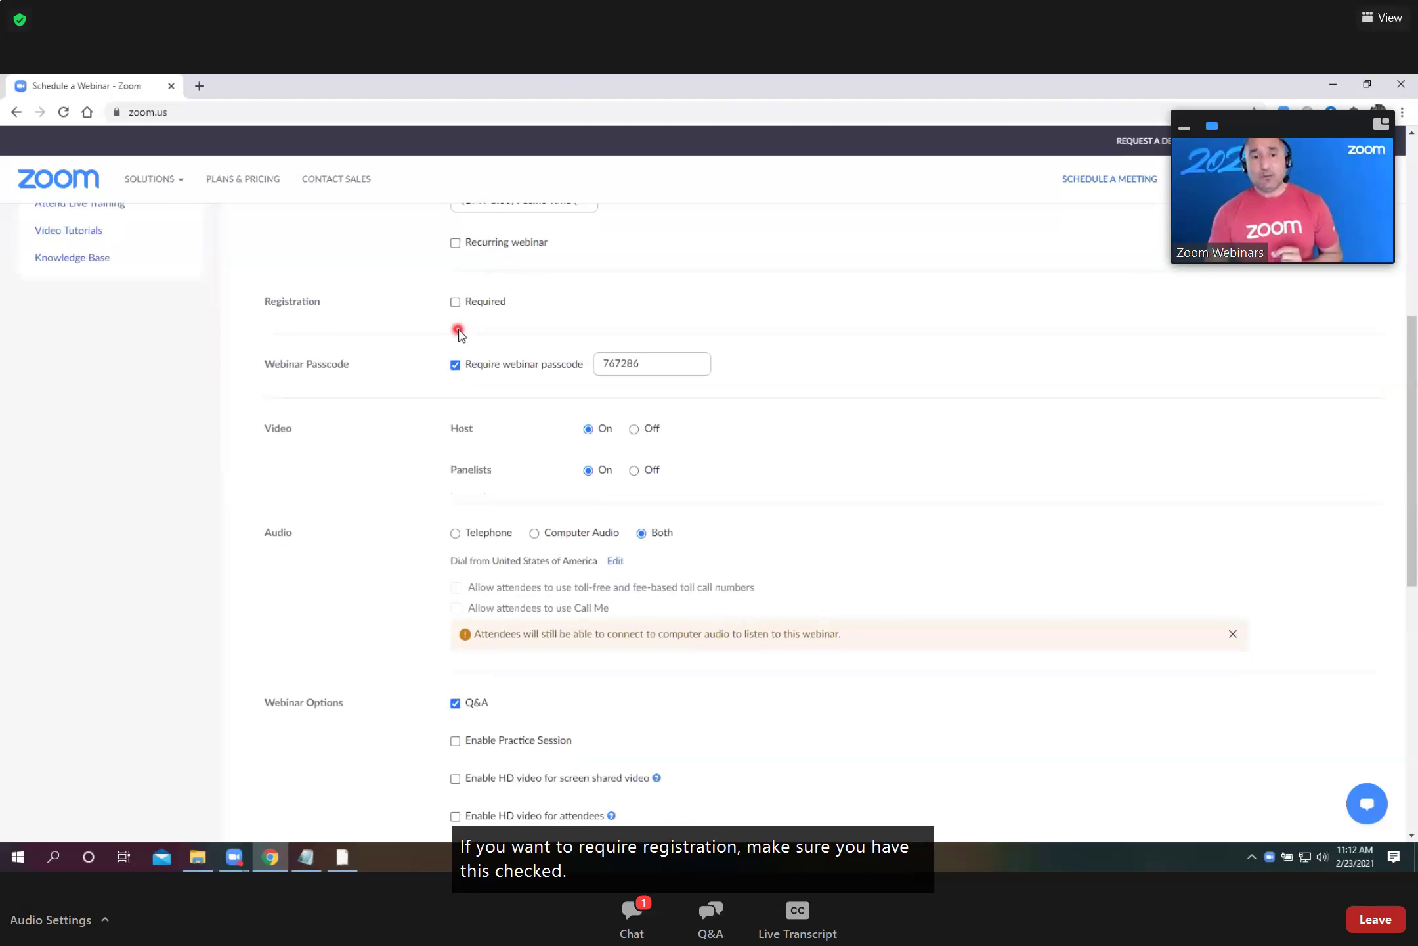
{"action": "scroll", "coordinate": [460, 334], "scroll_direction": "down", "scroll_amount": 1}
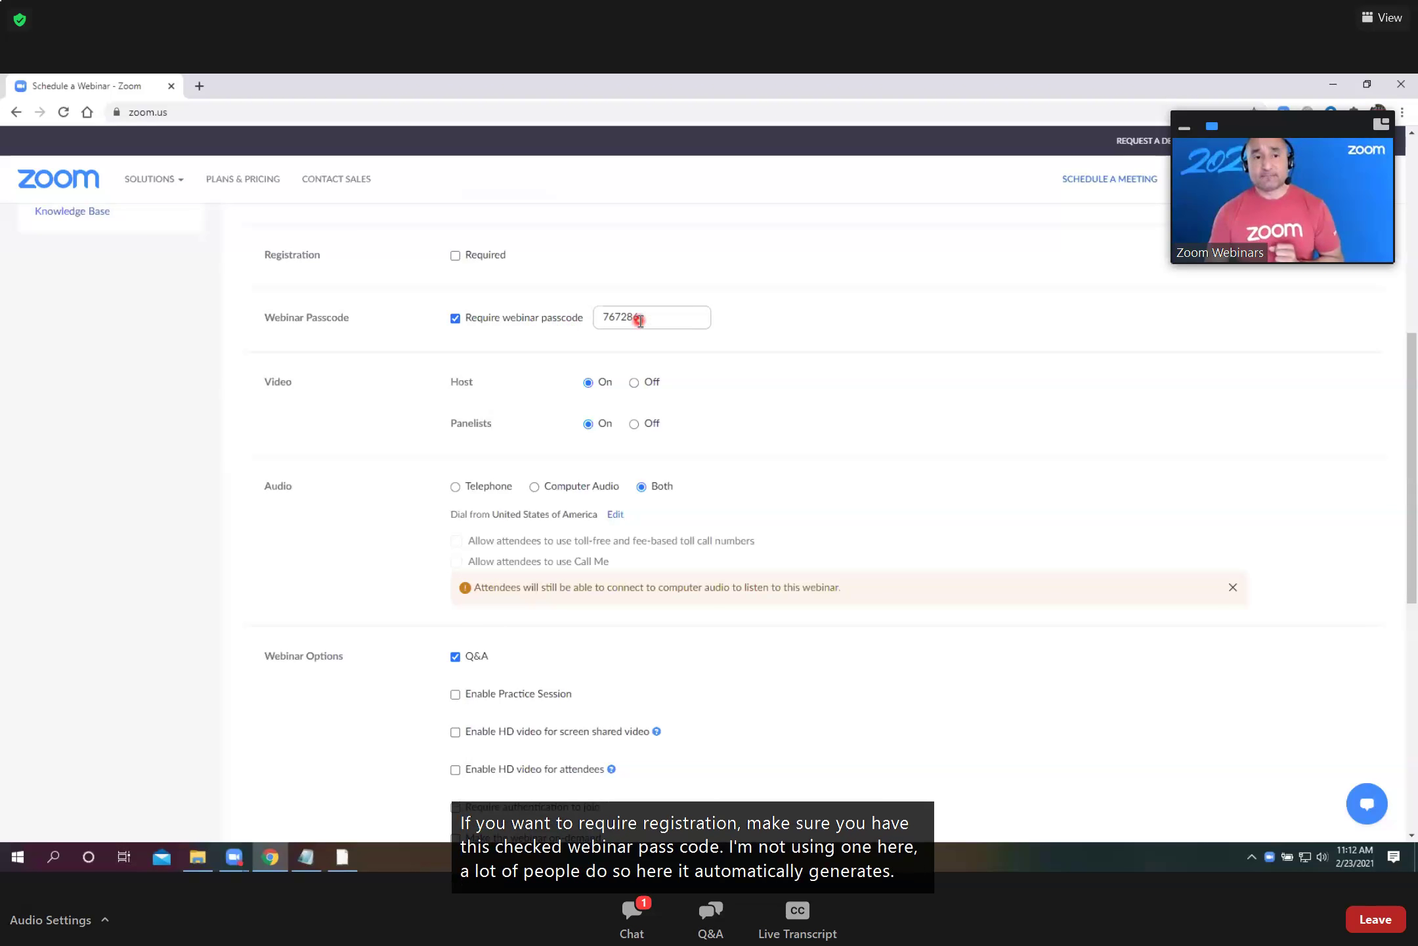
{"action": "scroll", "coordinate": [640, 320], "scroll_direction": "down", "scroll_amount": 5}
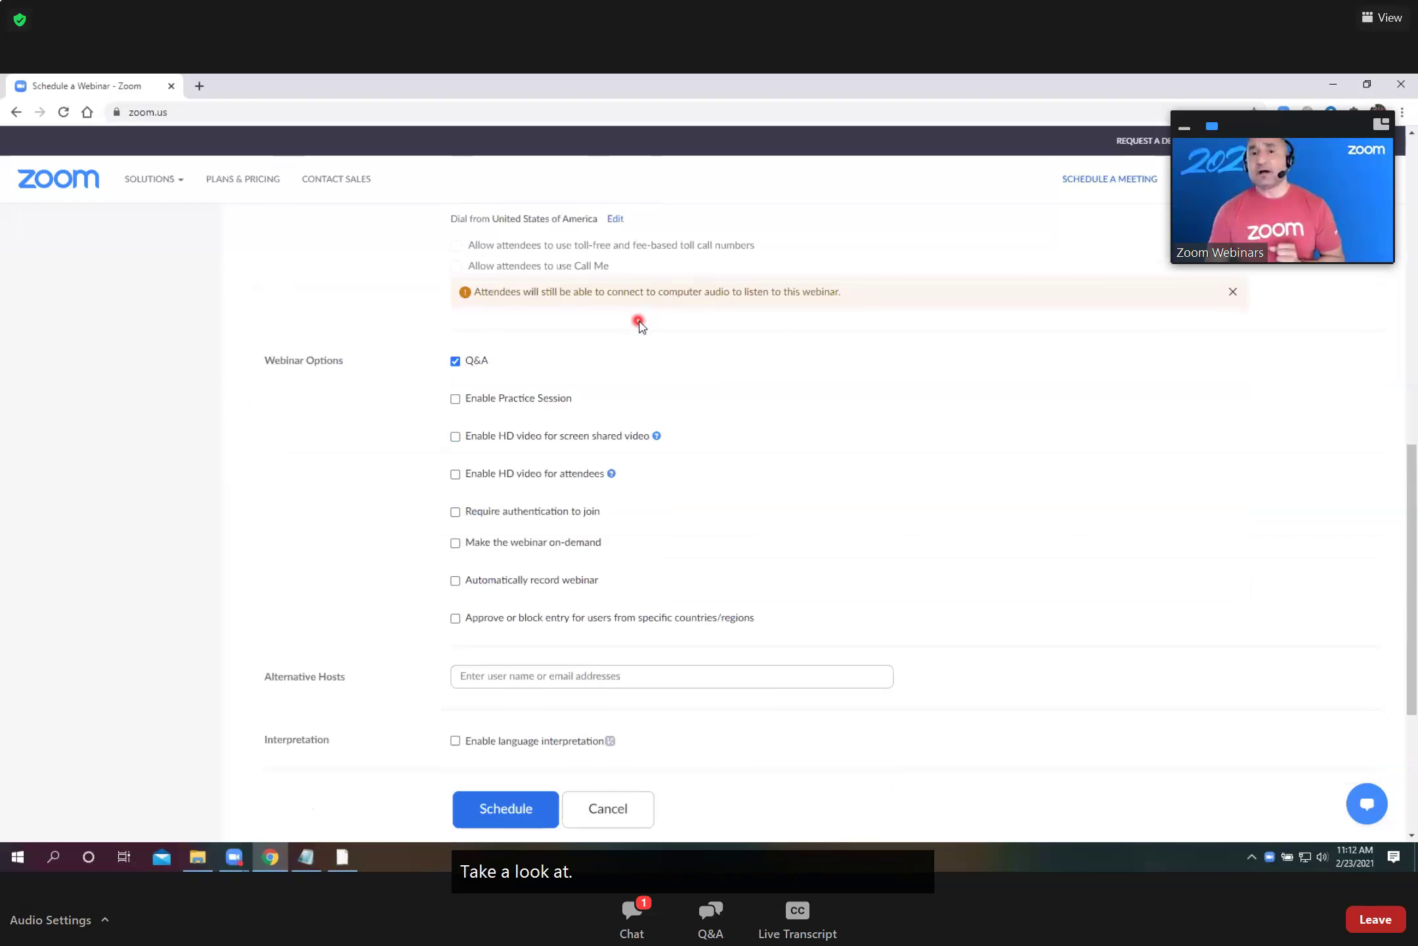
{"action": "scroll", "coordinate": [640, 322], "scroll_direction": "up", "scroll_amount": 1}
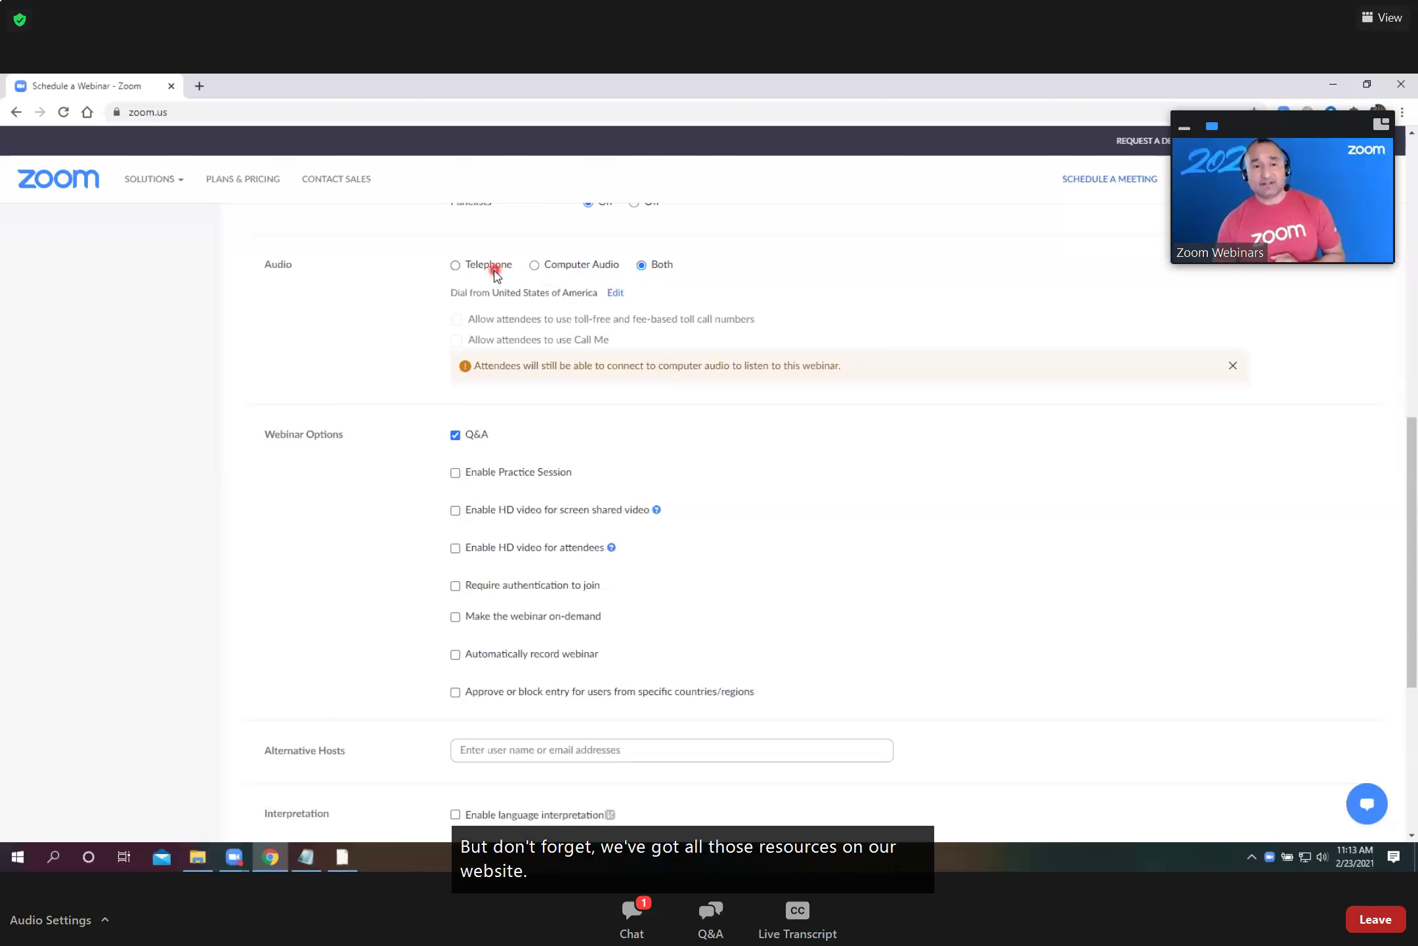
{"action": "scroll", "coordinate": [497, 319], "scroll_direction": "down", "scroll_amount": 1}
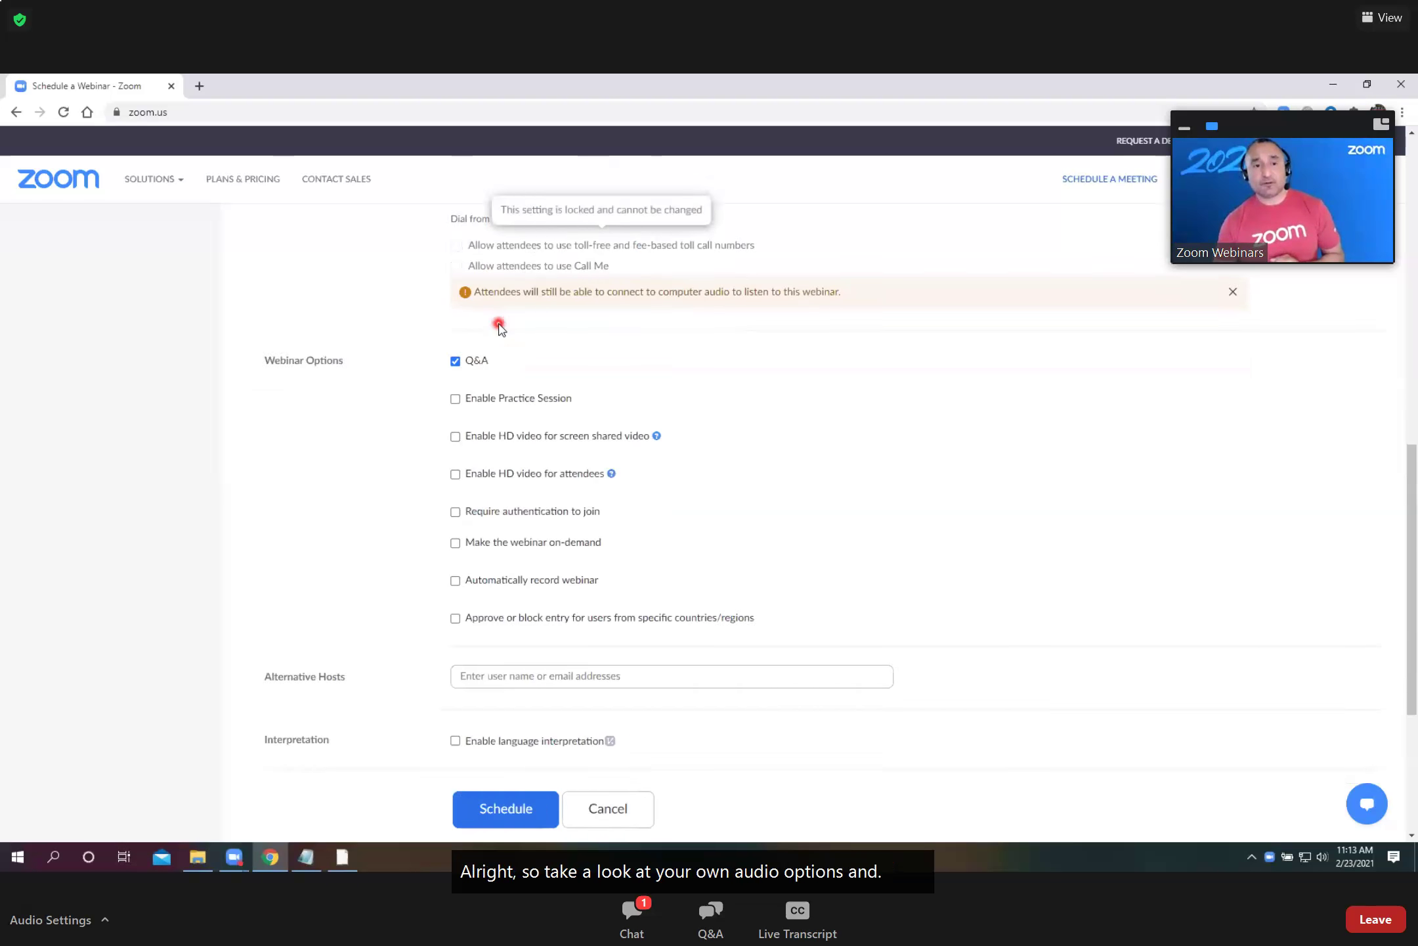
{"action": "scroll", "coordinate": [499, 327], "scroll_direction": "down", "scroll_amount": 1}
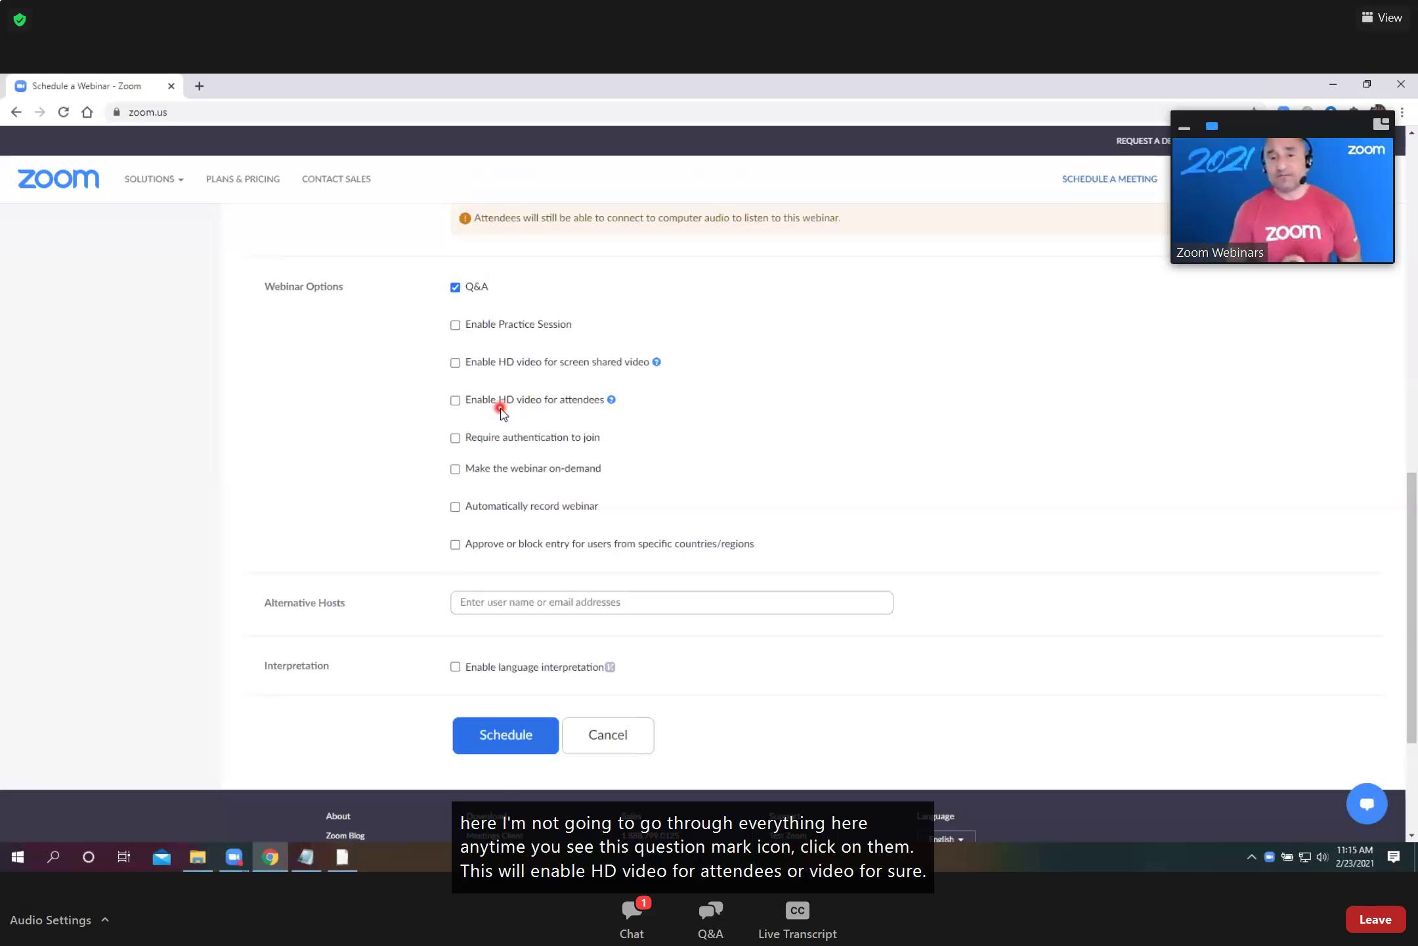
{"action": "left_click", "coordinate": [602, 401]}
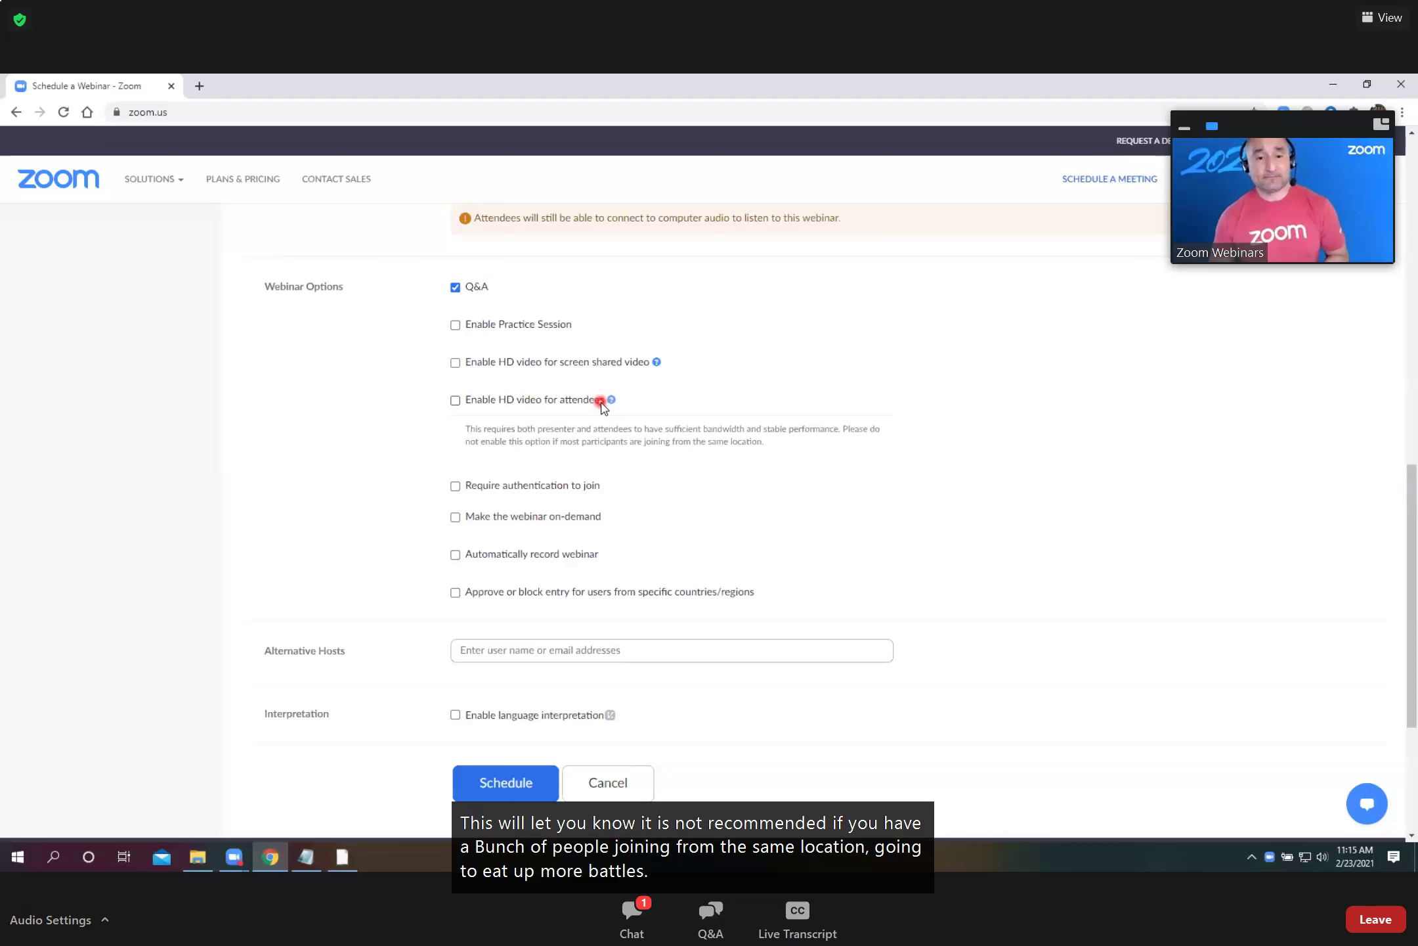
Highlight the Alternative Hosts label and enable language interpretation for the webinar
{"action": "scroll", "coordinate": [422, 445], "scroll_direction": "down", "scroll_amount": 3}
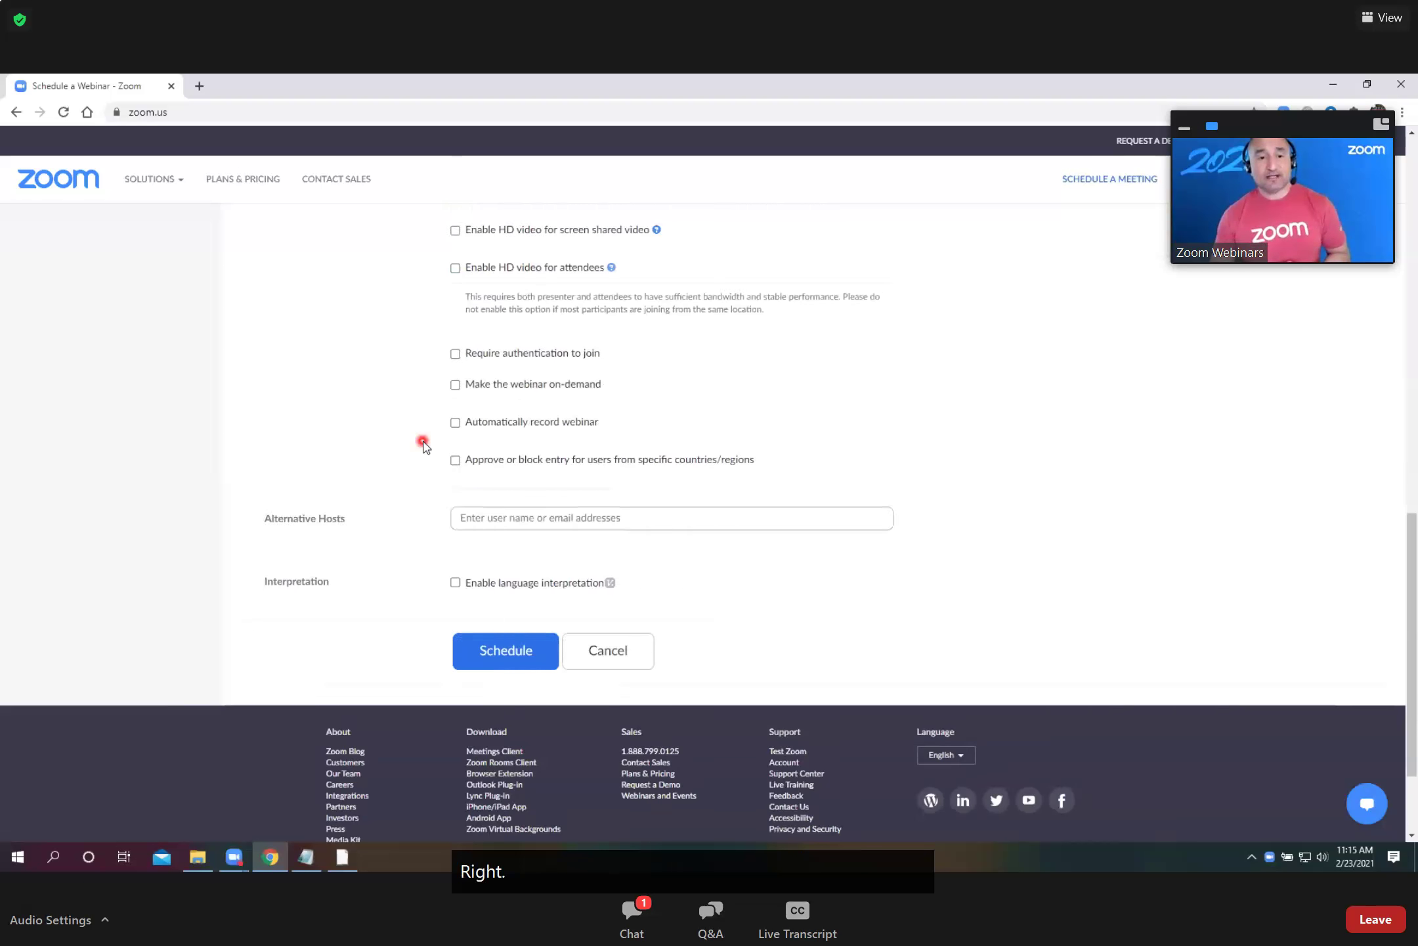
{"action": "left_click_drag", "start_coordinate": [339, 435], "coordinate": [269, 435]}
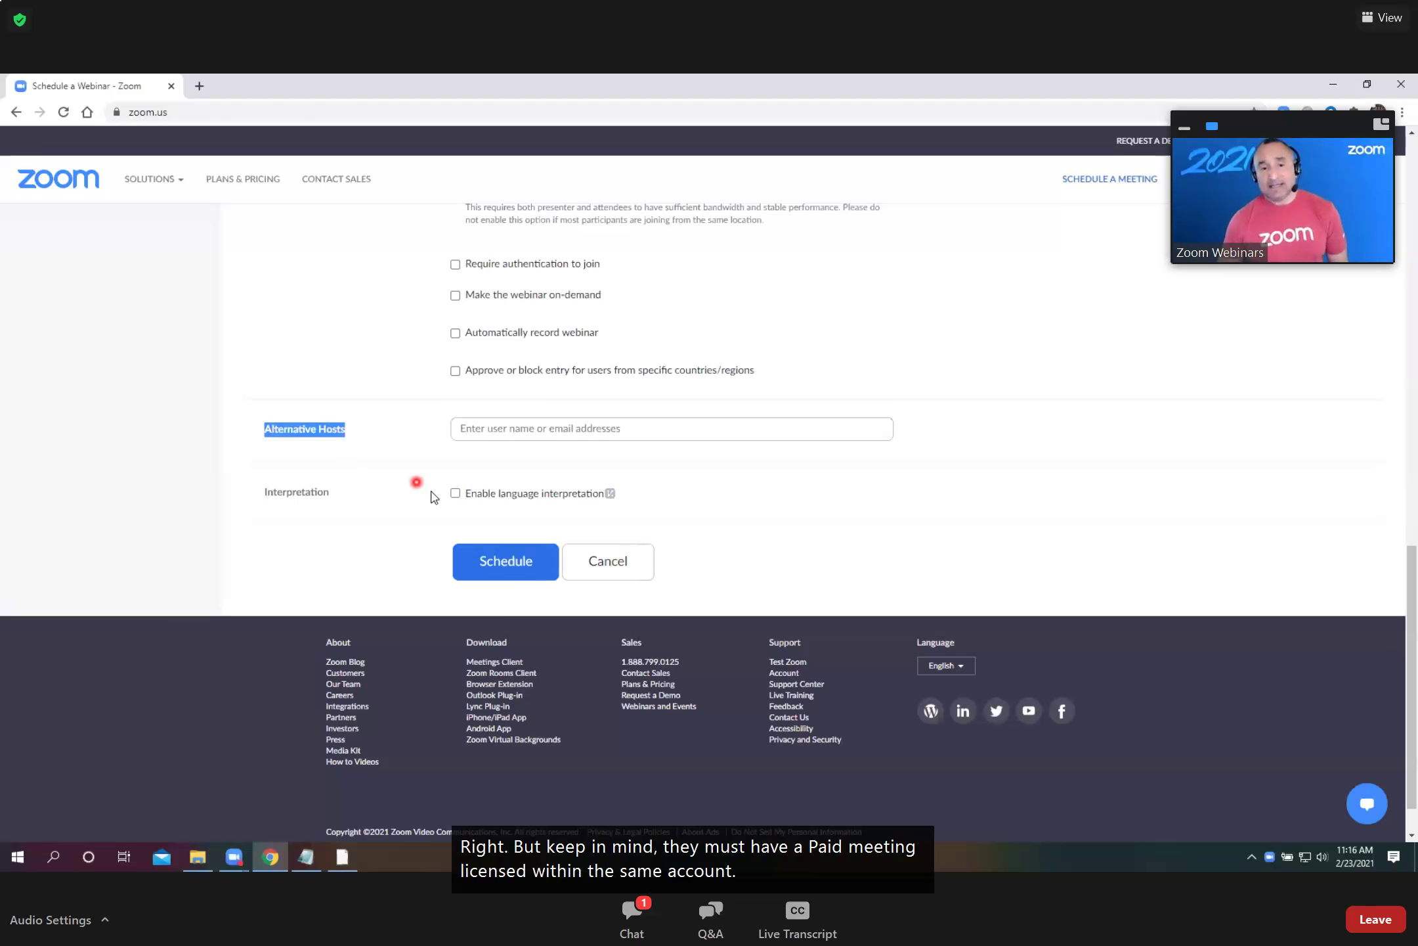
{"action": "left_click", "coordinate": [455, 493]}
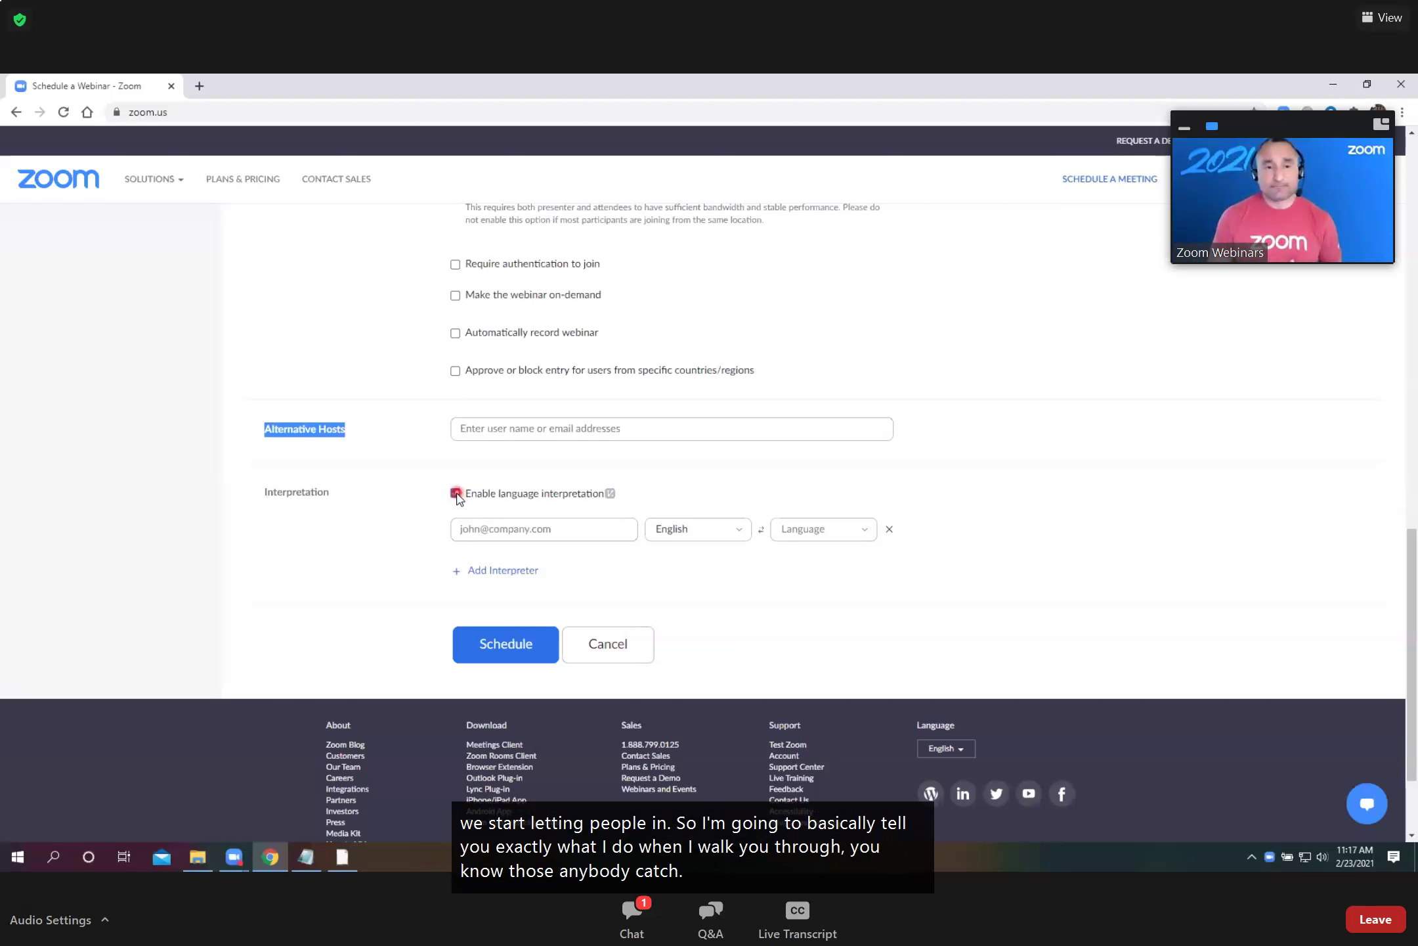
Double-check the new webinar's form, from the topic and schedule through the audio and webinar options
{"action": "scroll", "coordinate": [458, 497], "scroll_direction": "up", "scroll_amount": 1}
{"action": "scroll", "coordinate": [458, 498], "scroll_direction": "up", "scroll_amount": 8}
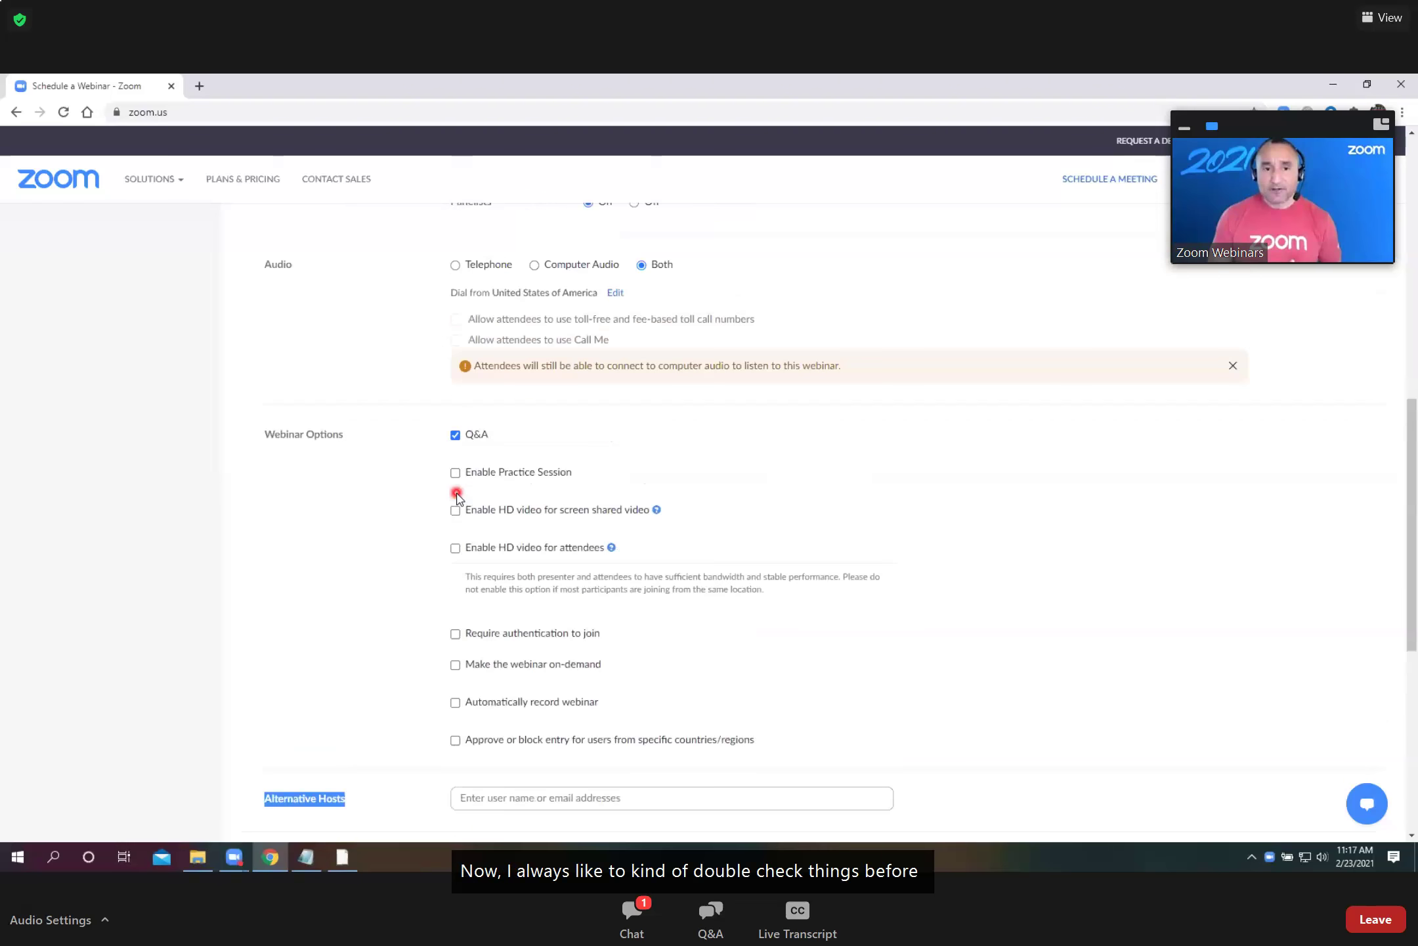
{"action": "scroll", "coordinate": [457, 498], "scroll_direction": "up", "scroll_amount": 6}
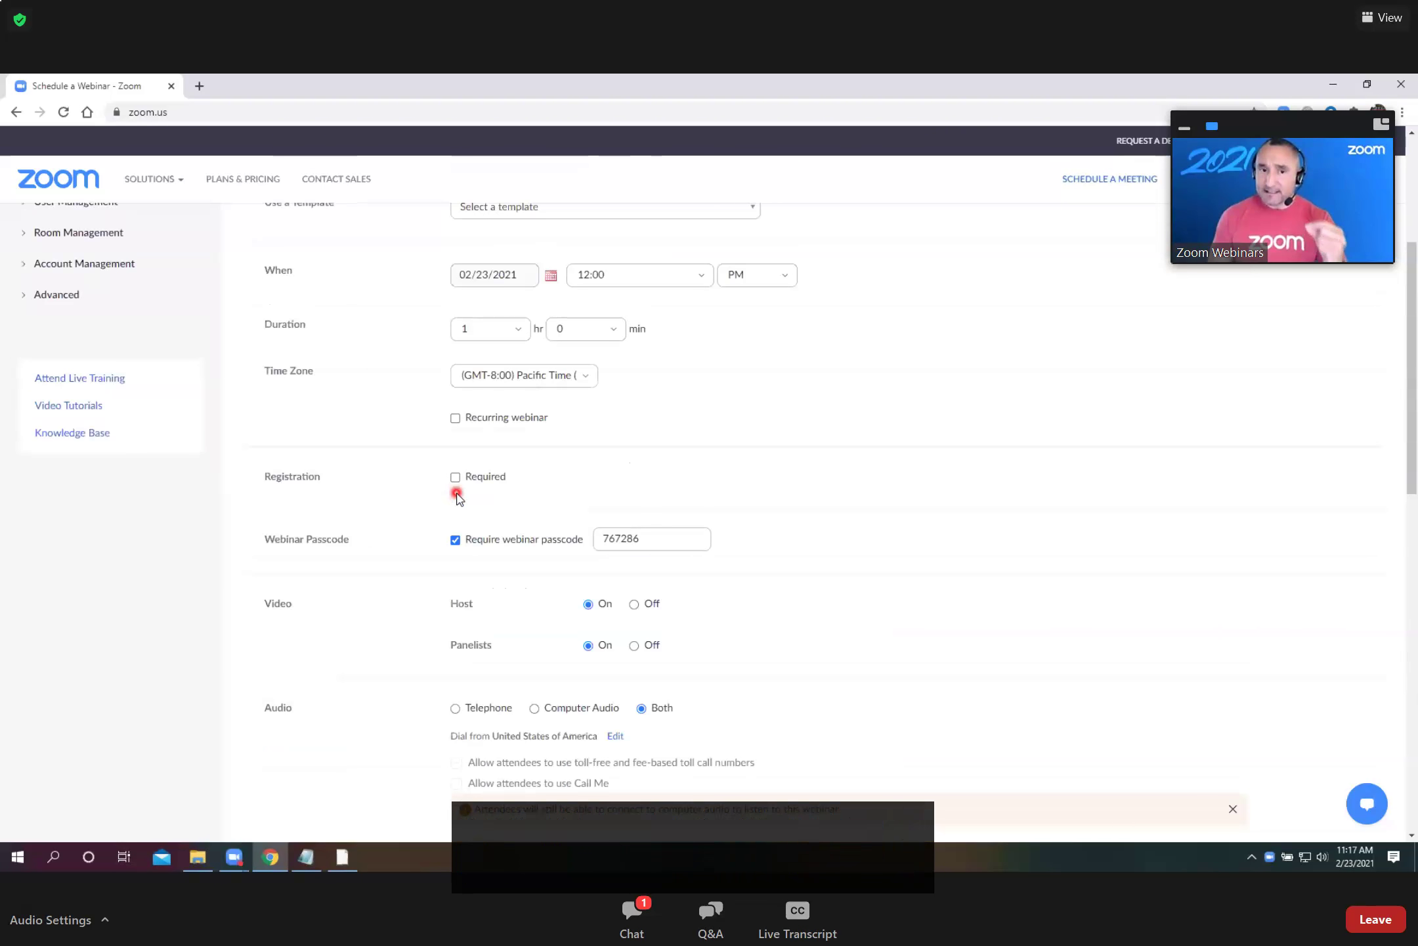
{"action": "scroll", "coordinate": [458, 498], "scroll_direction": "down", "scroll_amount": 6}
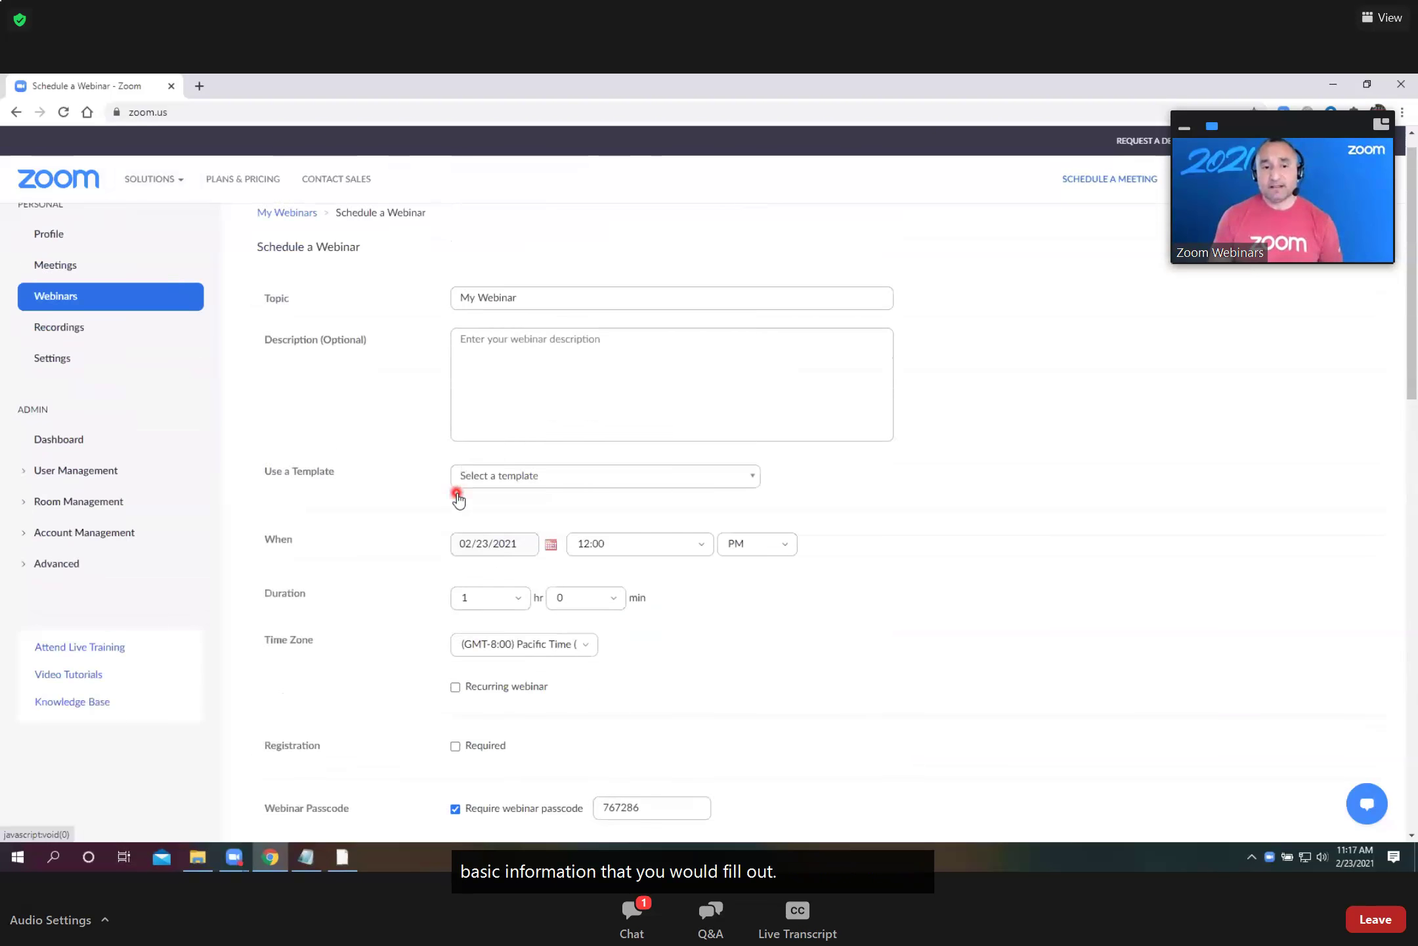
{"action": "scroll", "coordinate": [457, 498], "scroll_direction": "down", "scroll_amount": 9}
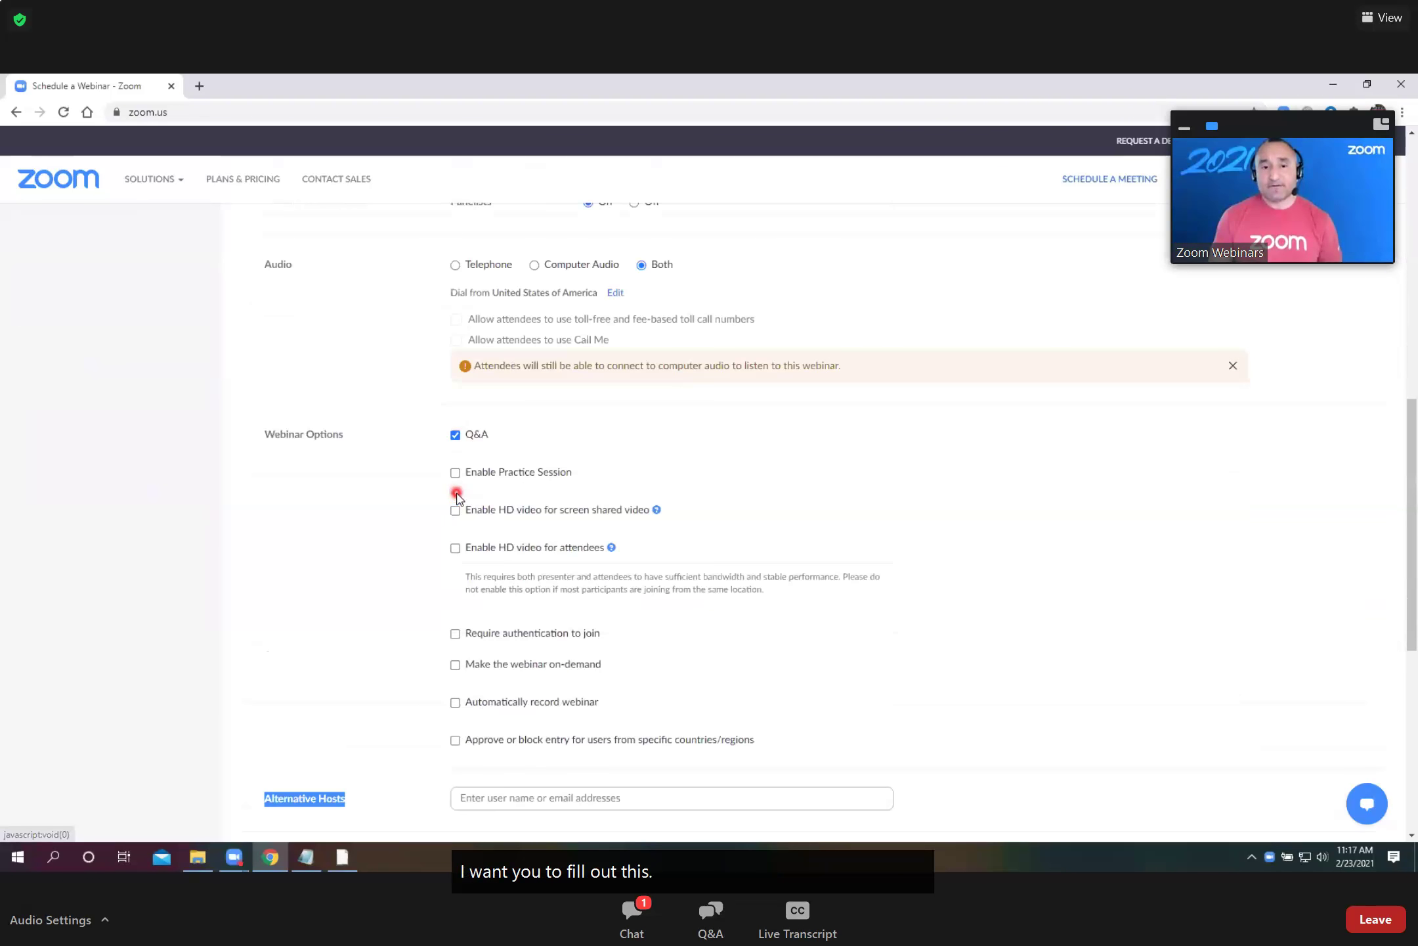
{"action": "scroll", "coordinate": [457, 497], "scroll_direction": "down", "scroll_amount": 1}
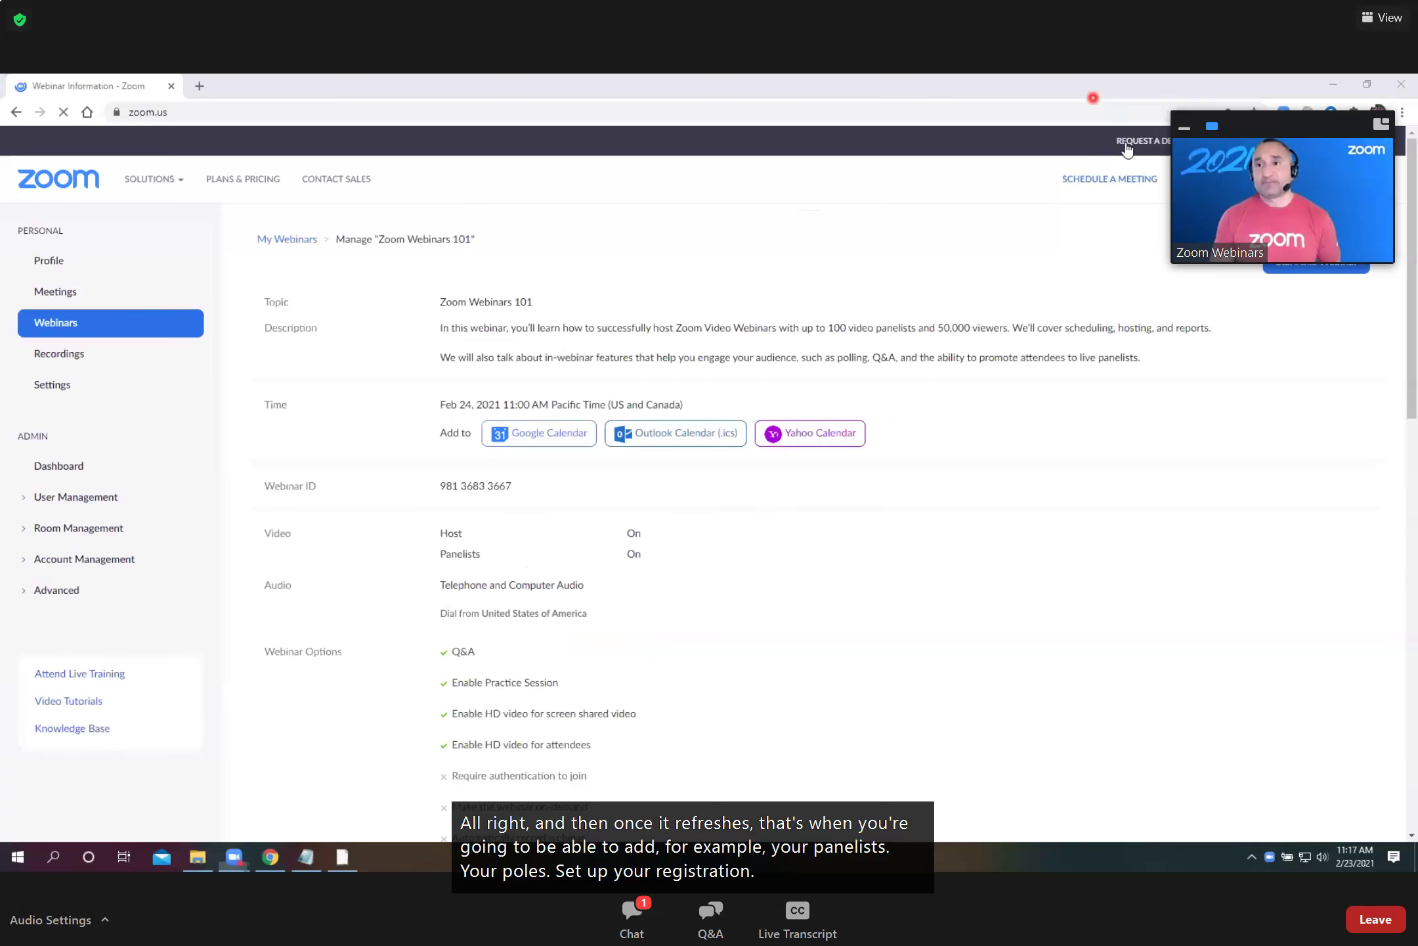
Review the details, enabled options and management sections of the "Zoom Webinars 101" webinar
{"action": "scroll", "coordinate": [965, 481], "scroll_direction": "down", "scroll_amount": 2}
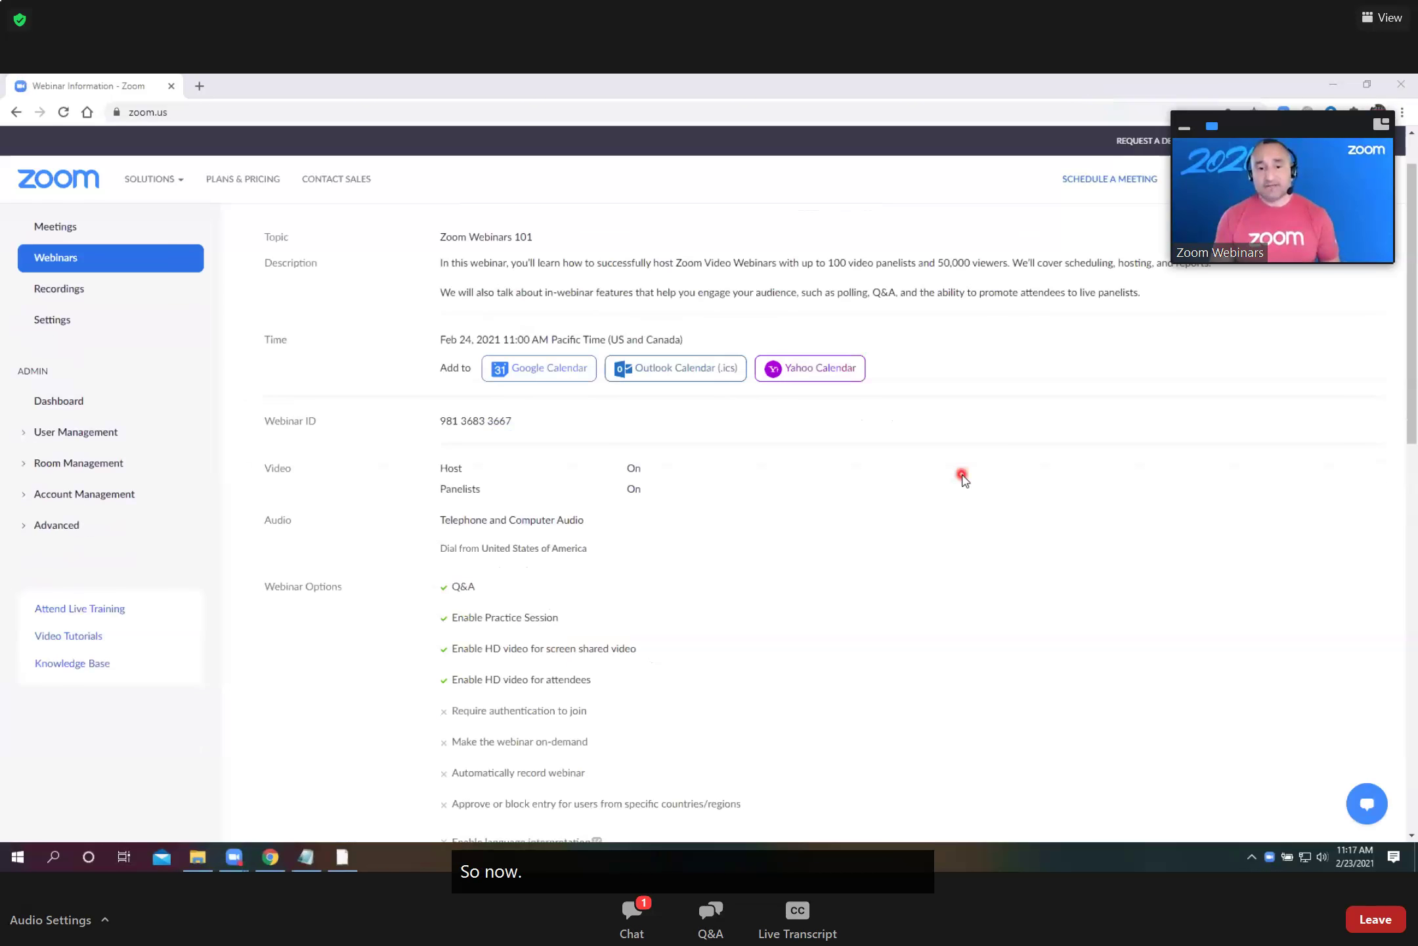
{"action": "scroll", "coordinate": [962, 476], "scroll_direction": "down", "scroll_amount": 3}
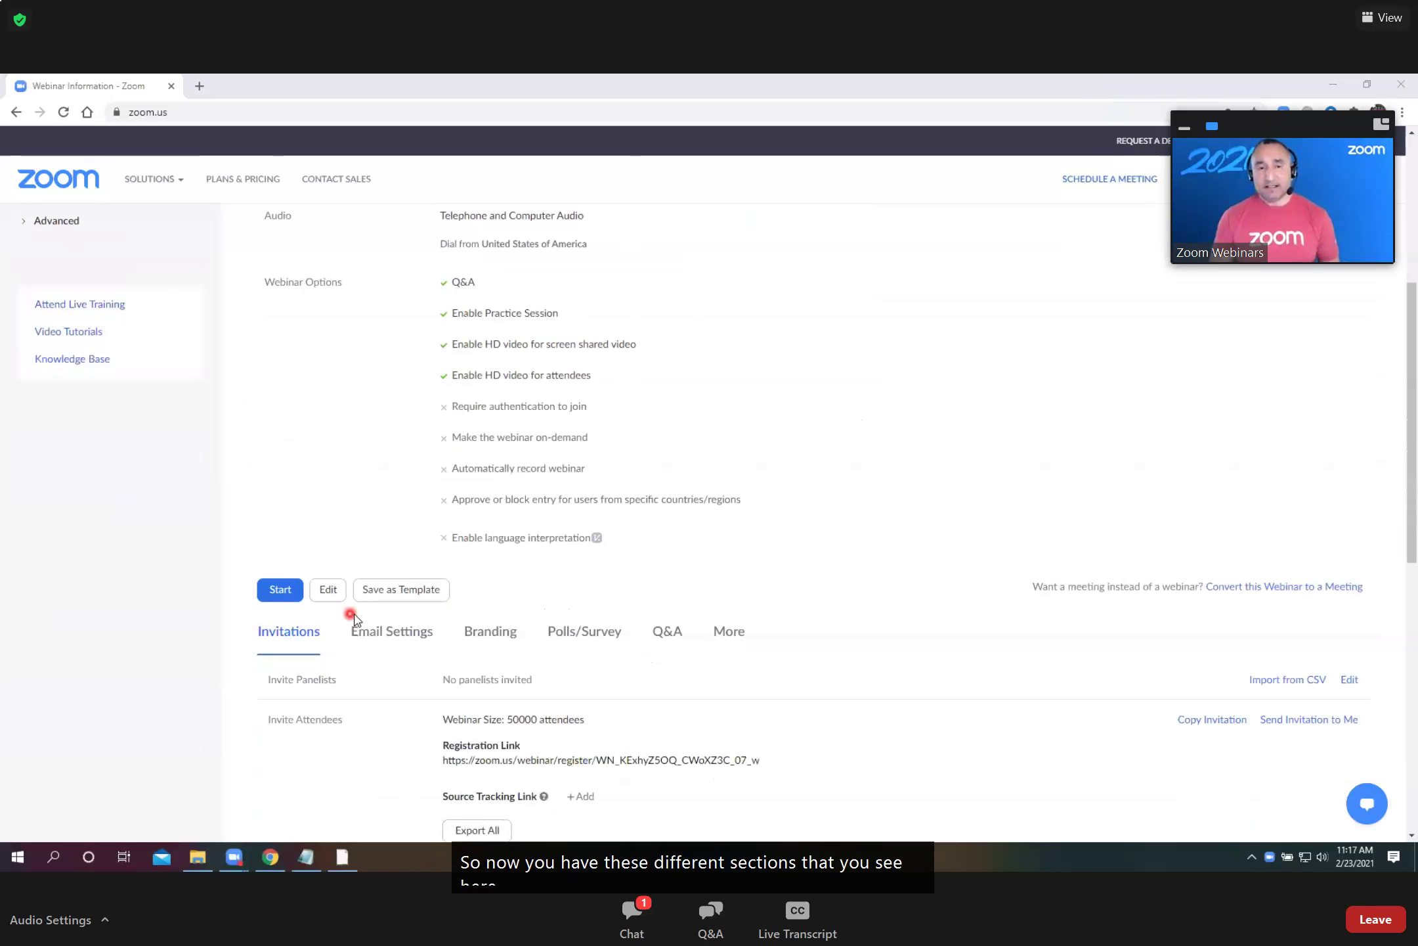
{"action": "scroll", "coordinate": [557, 390], "scroll_direction": "up", "scroll_amount": 4}
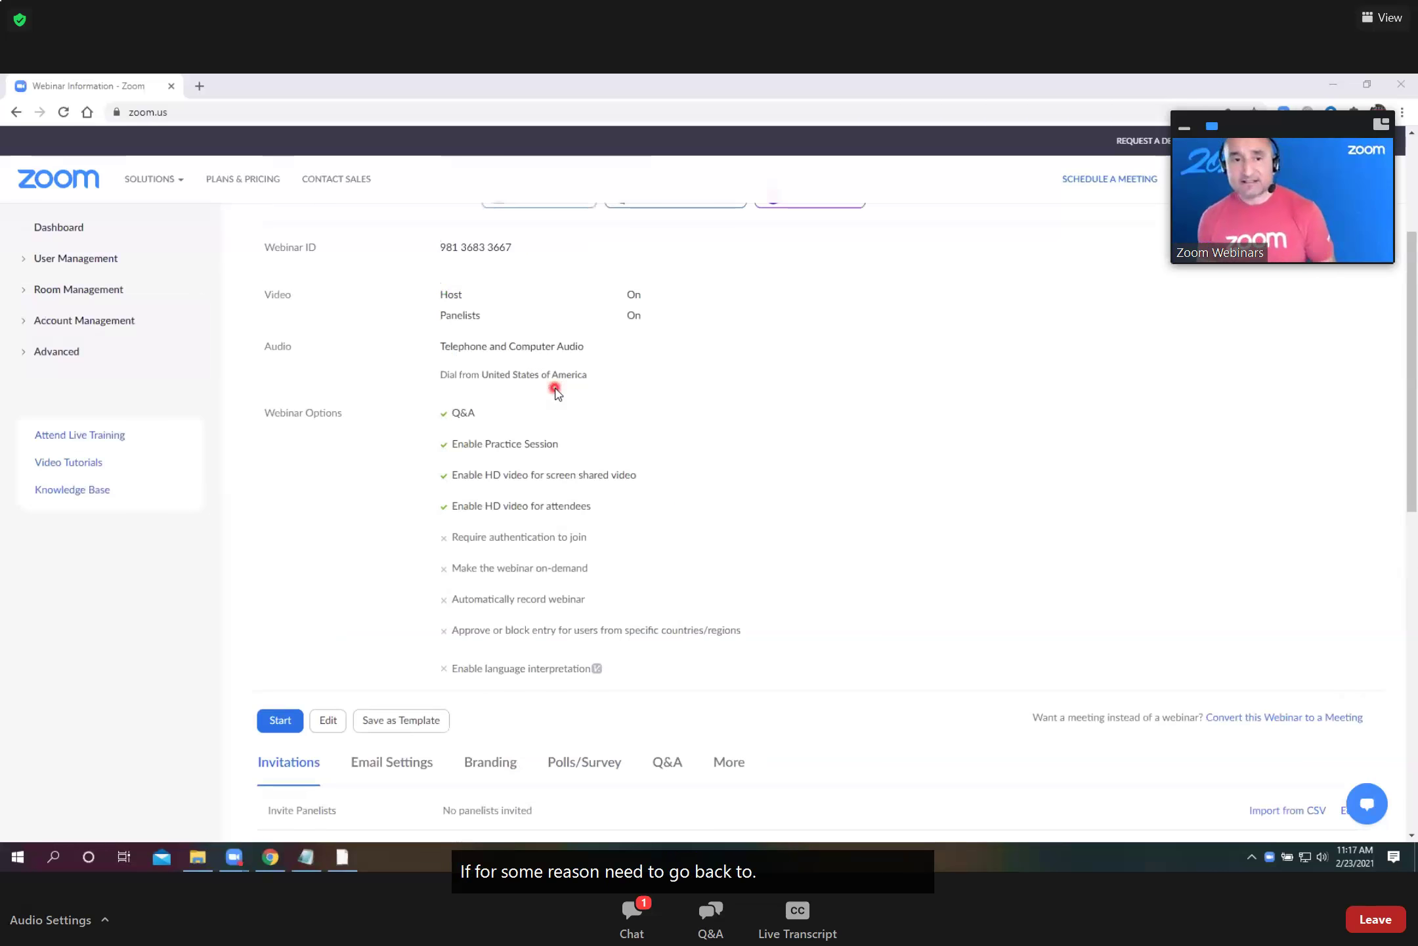
Review the panelist invitation options, open the form for adding panelists, and close it without adding anyone
{"action": "scroll", "coordinate": [553, 384], "scroll_direction": "down", "scroll_amount": 4}
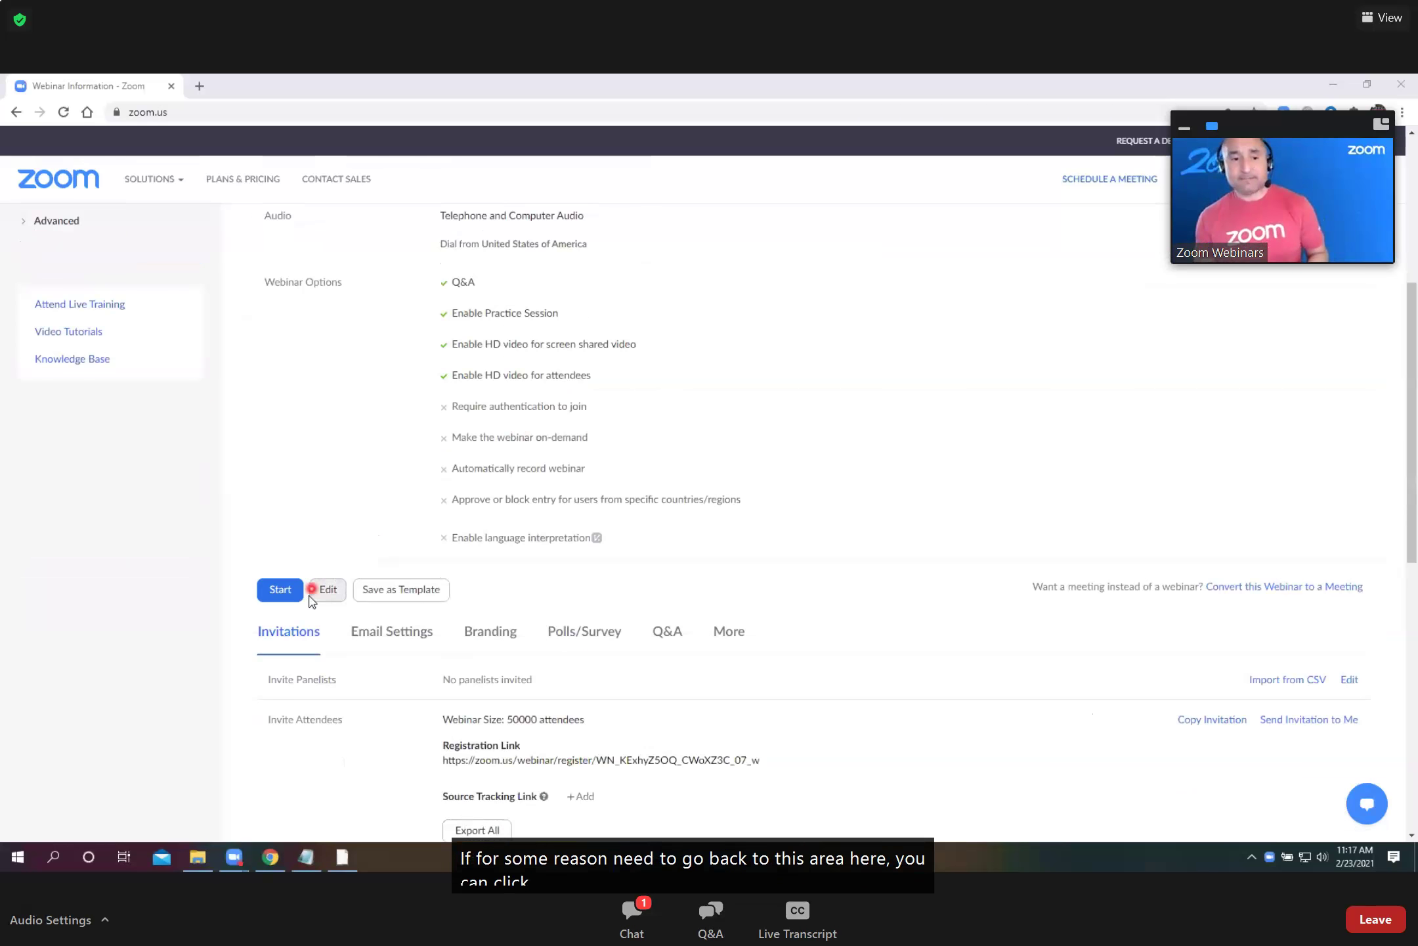
{"action": "scroll", "coordinate": [436, 544], "scroll_direction": "down", "scroll_amount": 4}
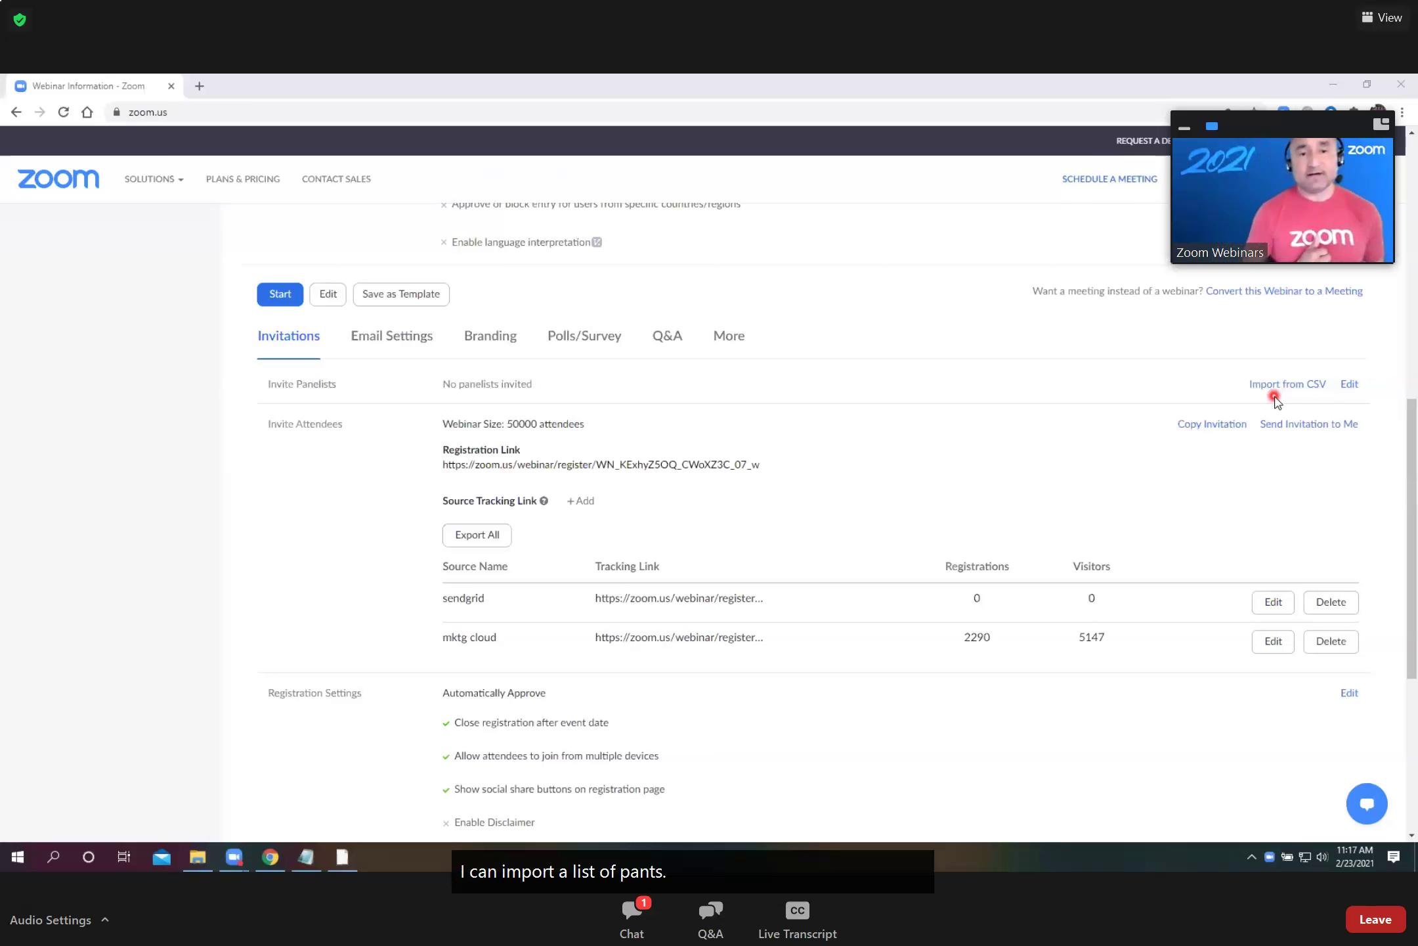
{"action": "left_click", "coordinate": [1349, 385]}
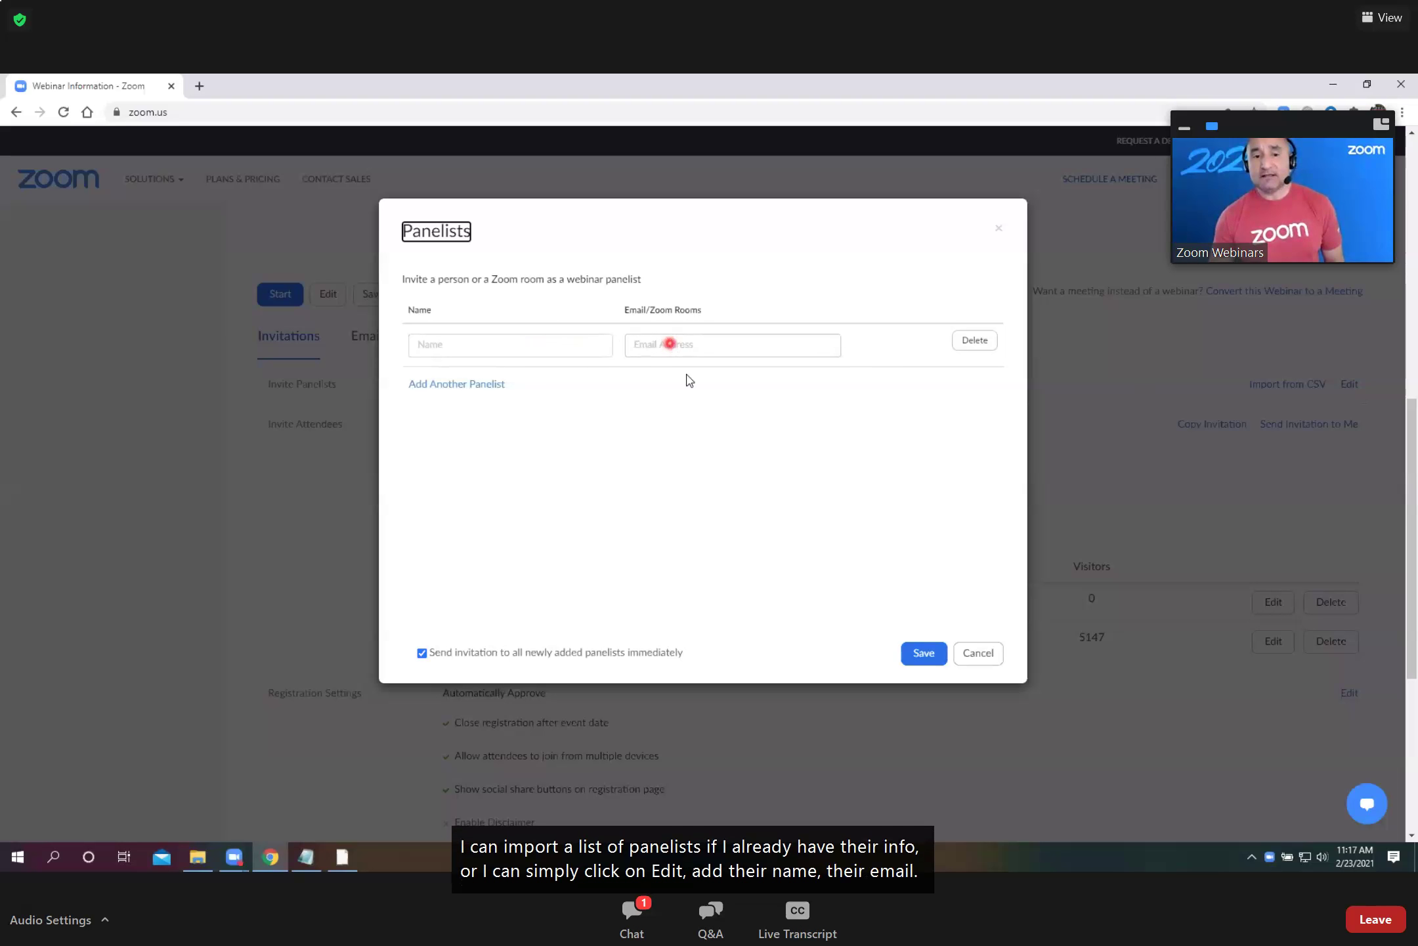
{"action": "left_click", "coordinate": [972, 654]}
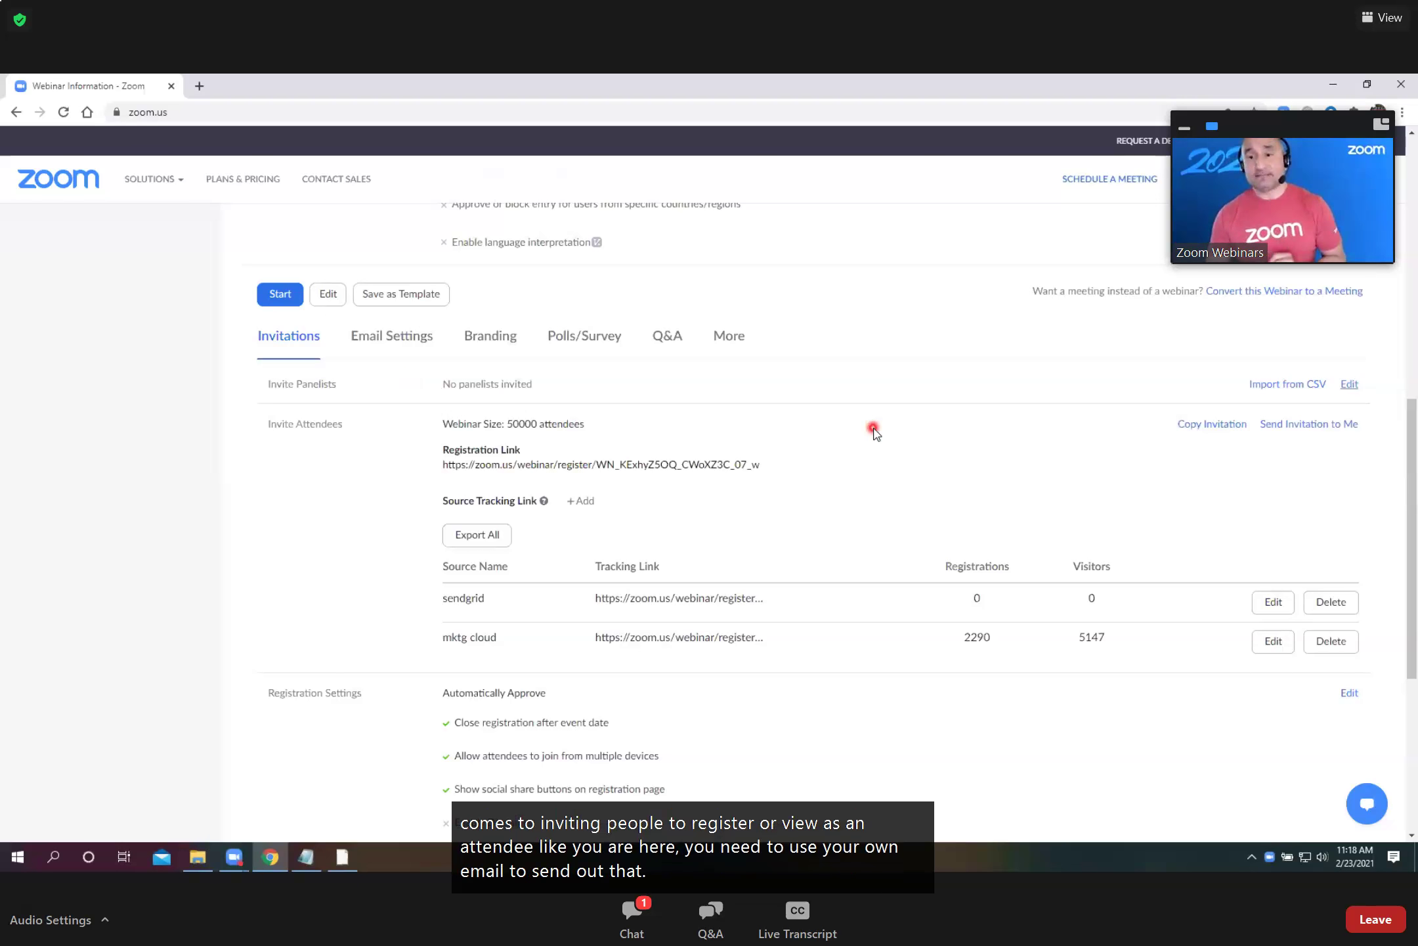
Copy the default attendee invitation for the "Zoom Webinars 101" webinar to the clipboard and close the invitation
{"action": "left_click", "coordinate": [1195, 425]}
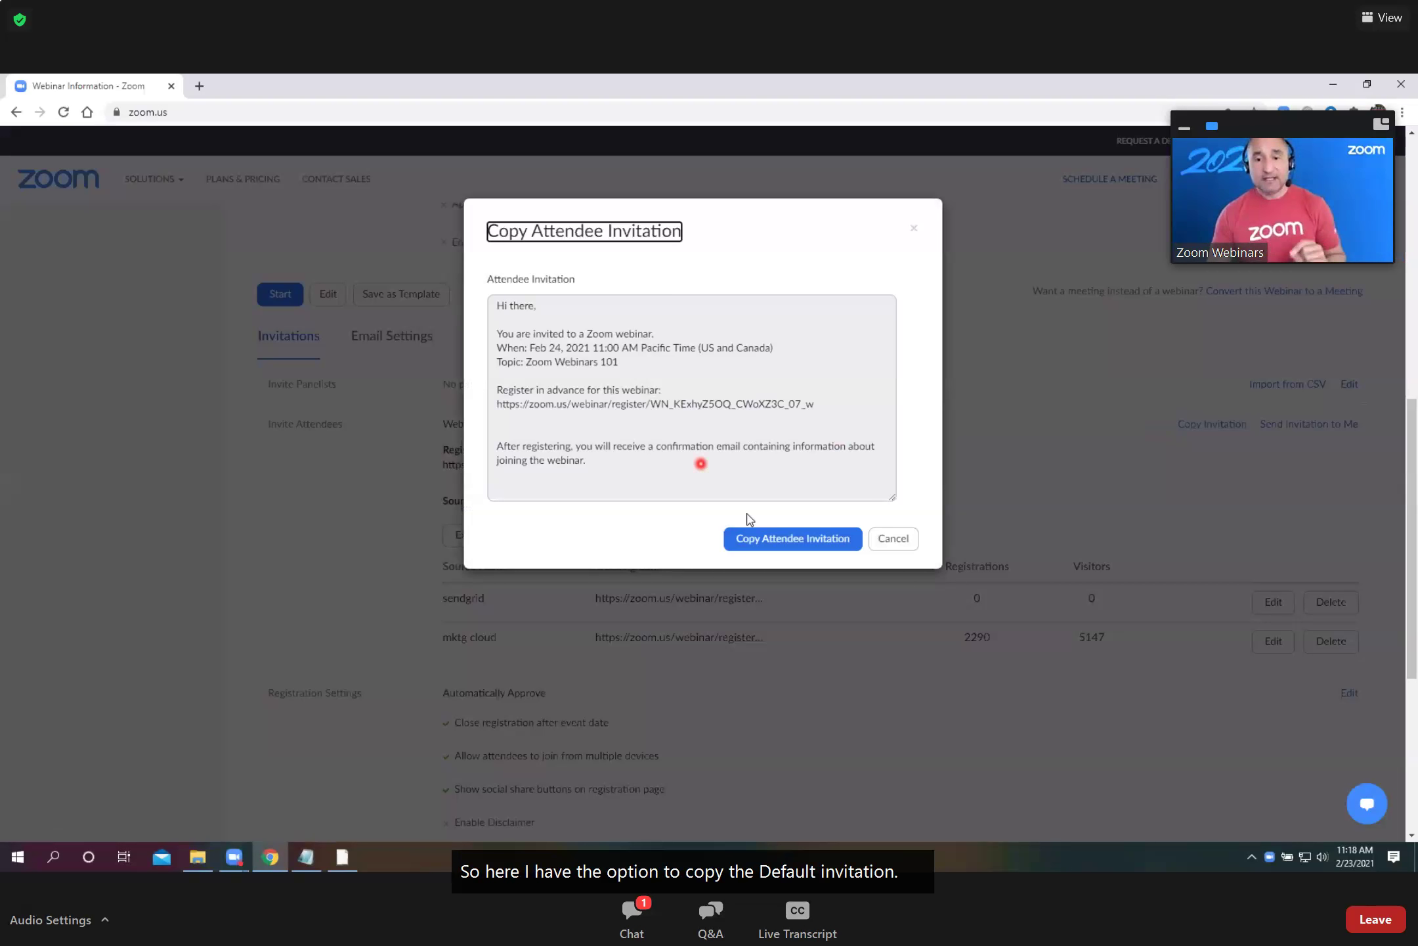
{"action": "left_click", "coordinate": [766, 540]}
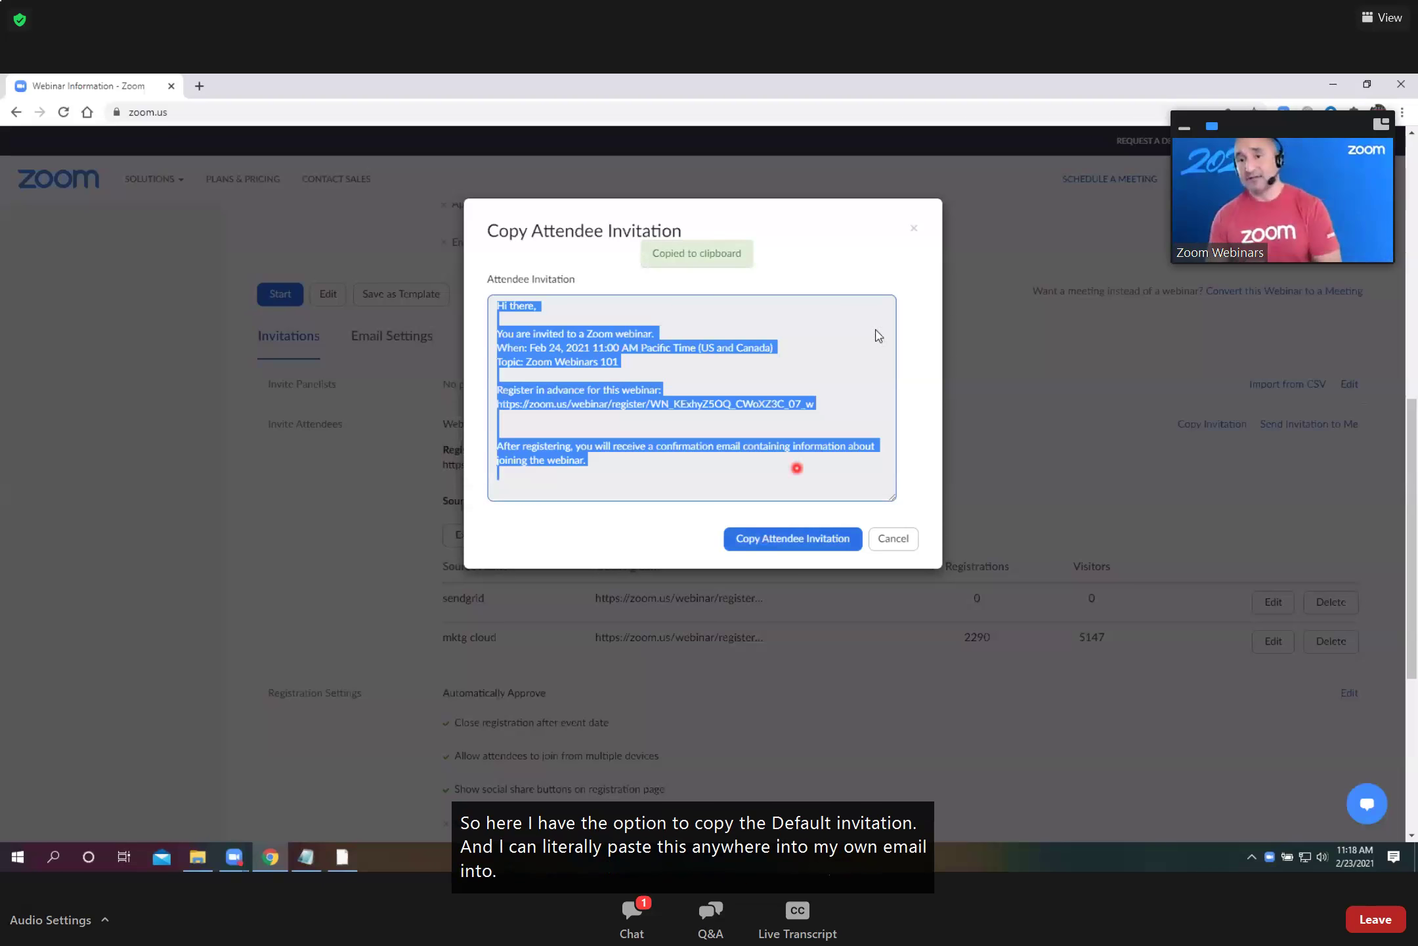
{"action": "left_click", "coordinate": [917, 232]}
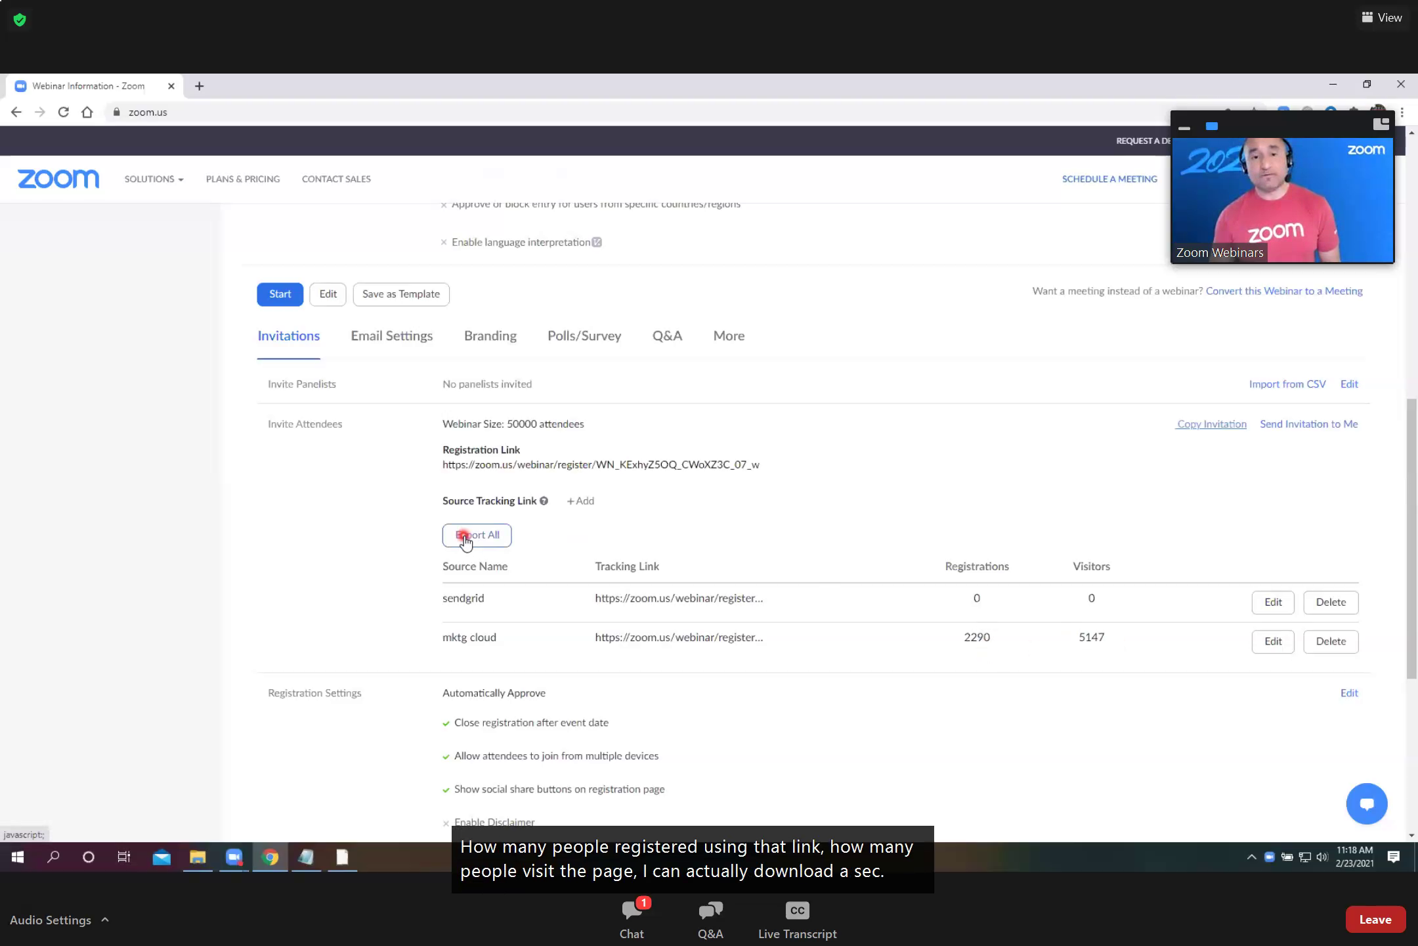
Review the source tracking links, then examine the webinar's registration requirement, approval methods and other registration options
{"action": "scroll", "coordinate": [561, 542], "scroll_direction": "down", "scroll_amount": 1}
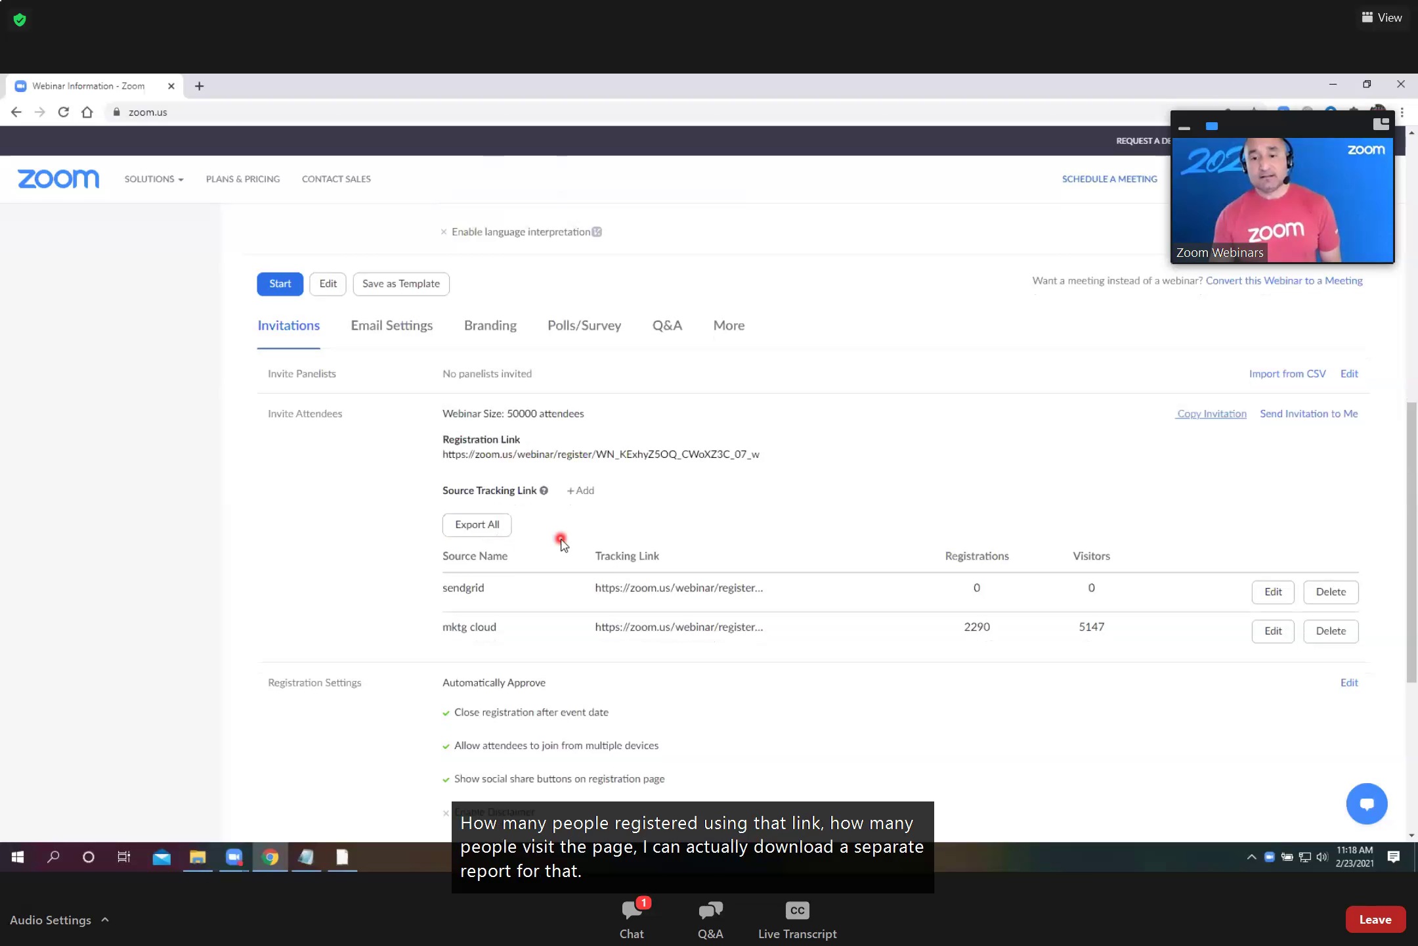
{"action": "scroll", "coordinate": [562, 542], "scroll_direction": "down", "scroll_amount": 3}
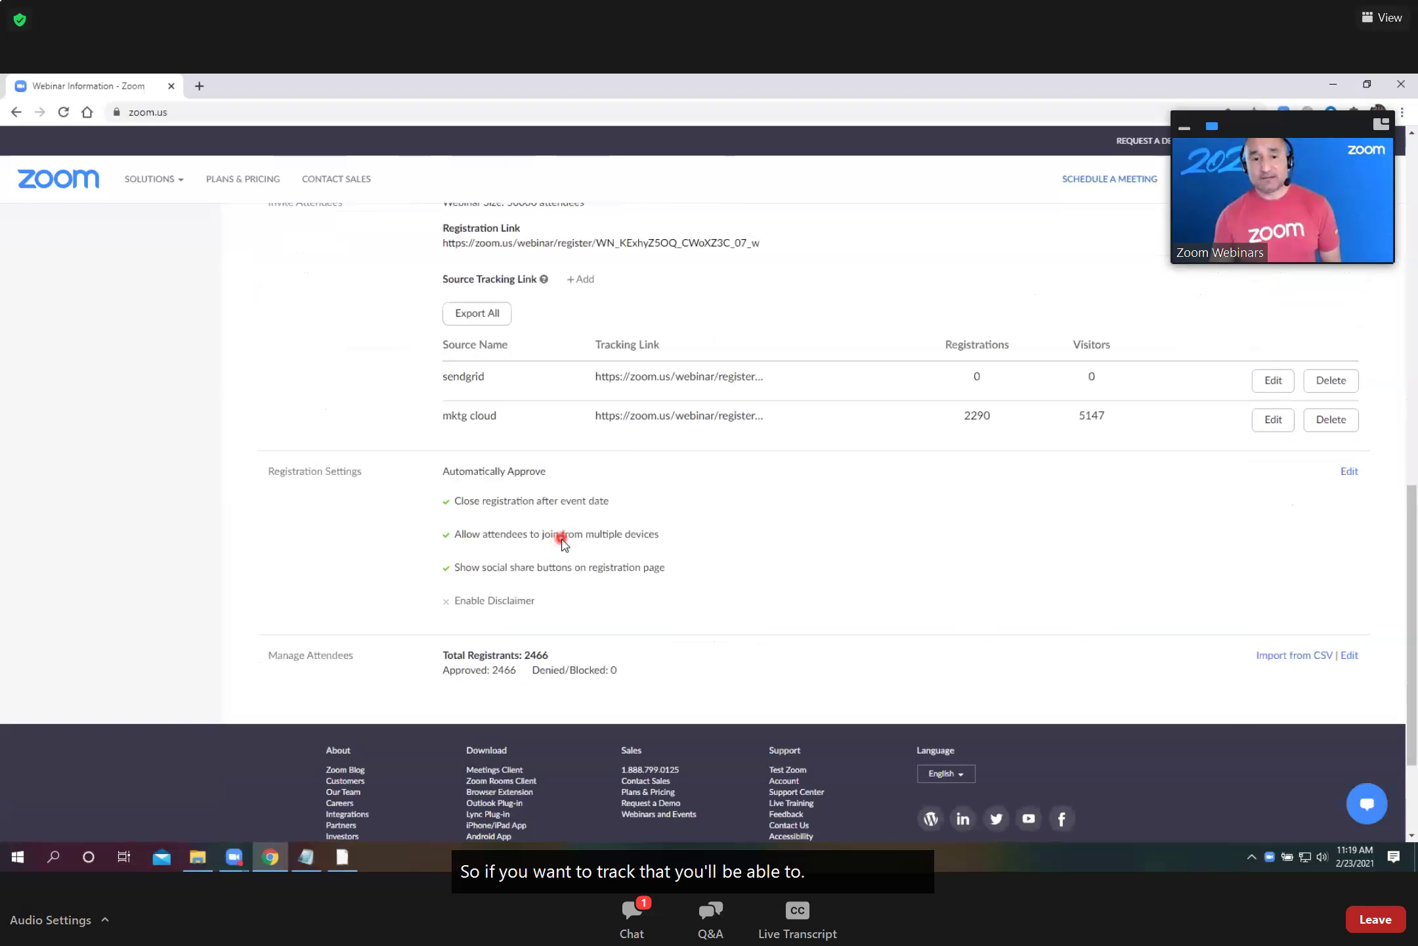
{"action": "scroll", "coordinate": [561, 541], "scroll_direction": "down", "scroll_amount": 2}
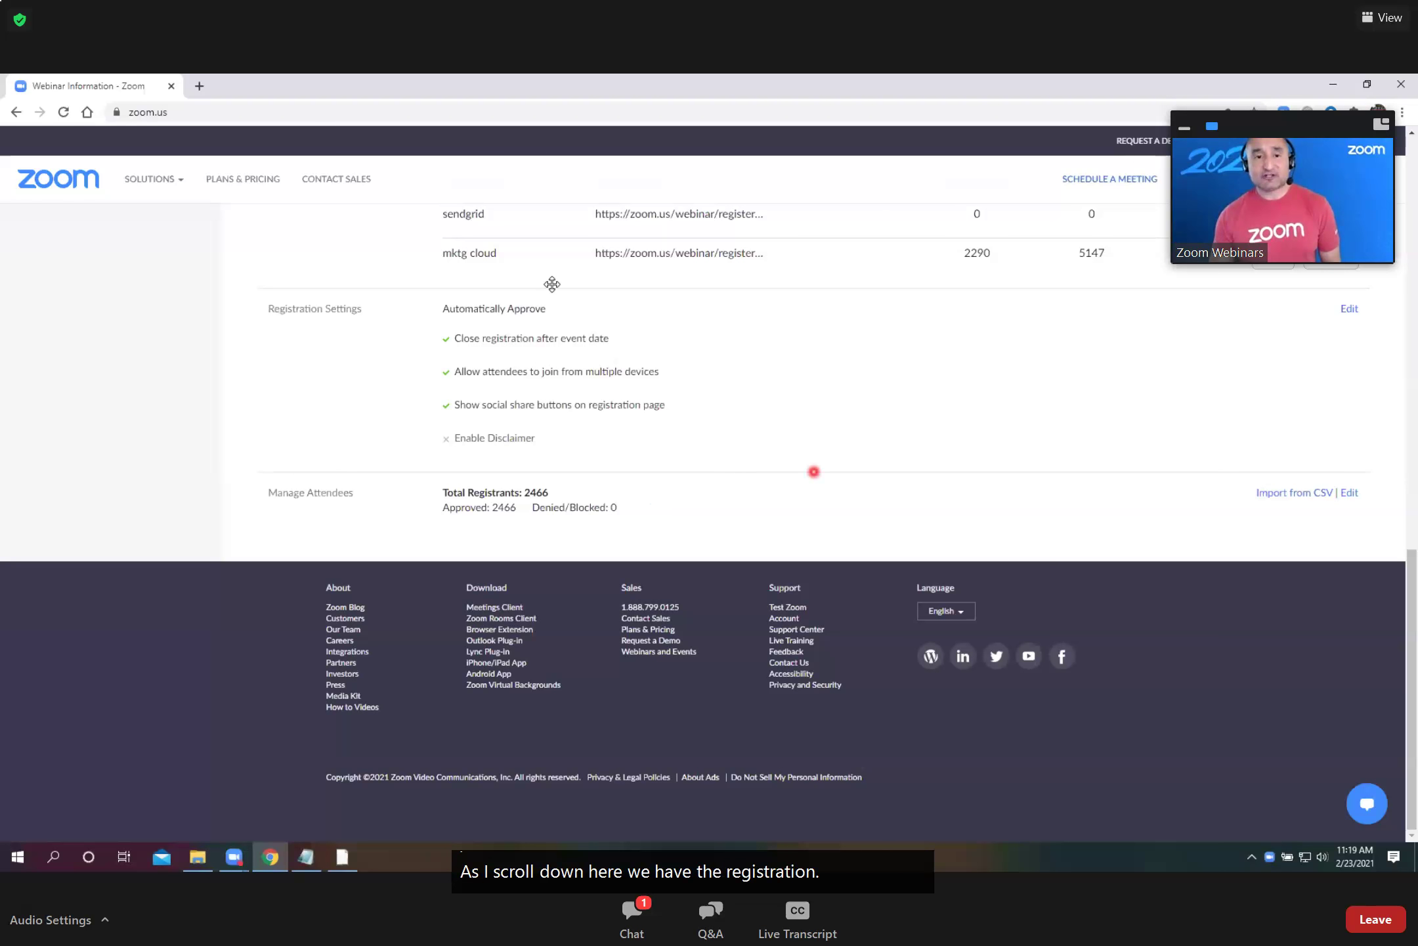
{"action": "left_click", "coordinate": [1347, 317]}
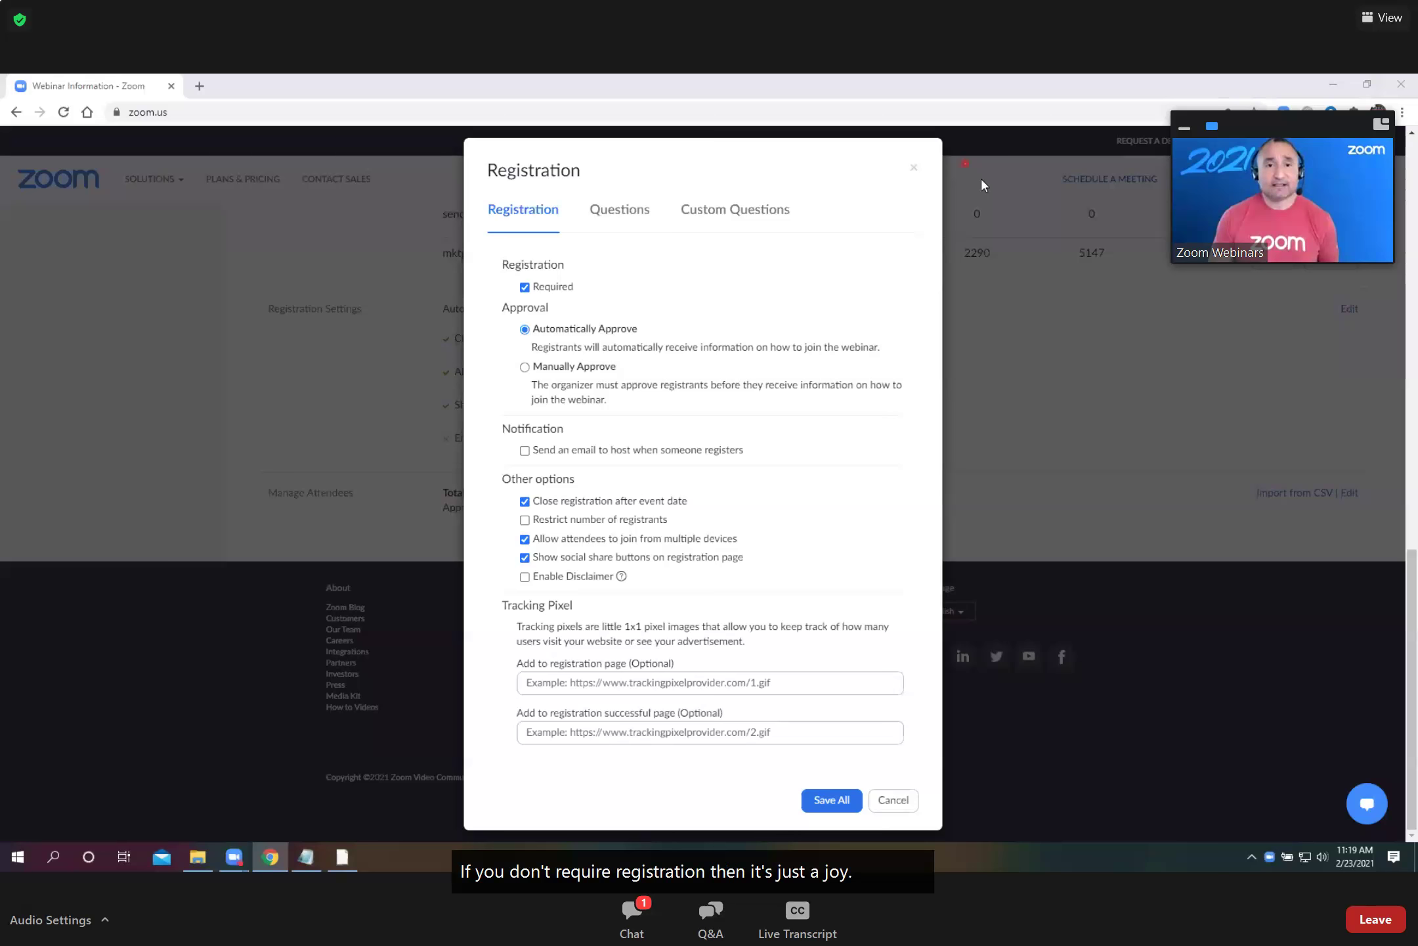
{"action": "left_click", "coordinate": [503, 261]}
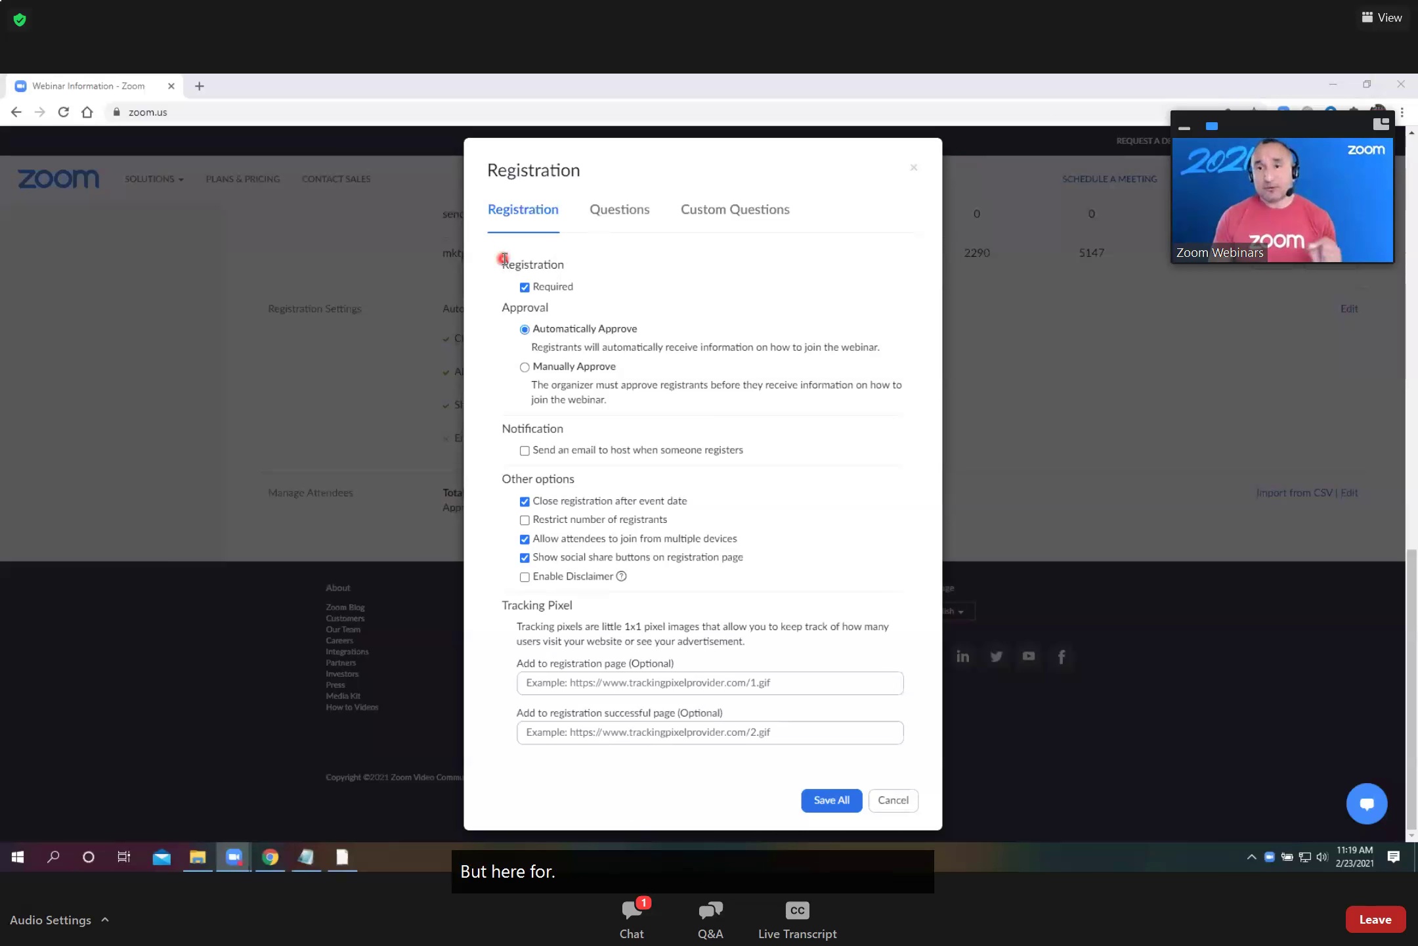
{"action": "left_click", "coordinate": [524, 286]}
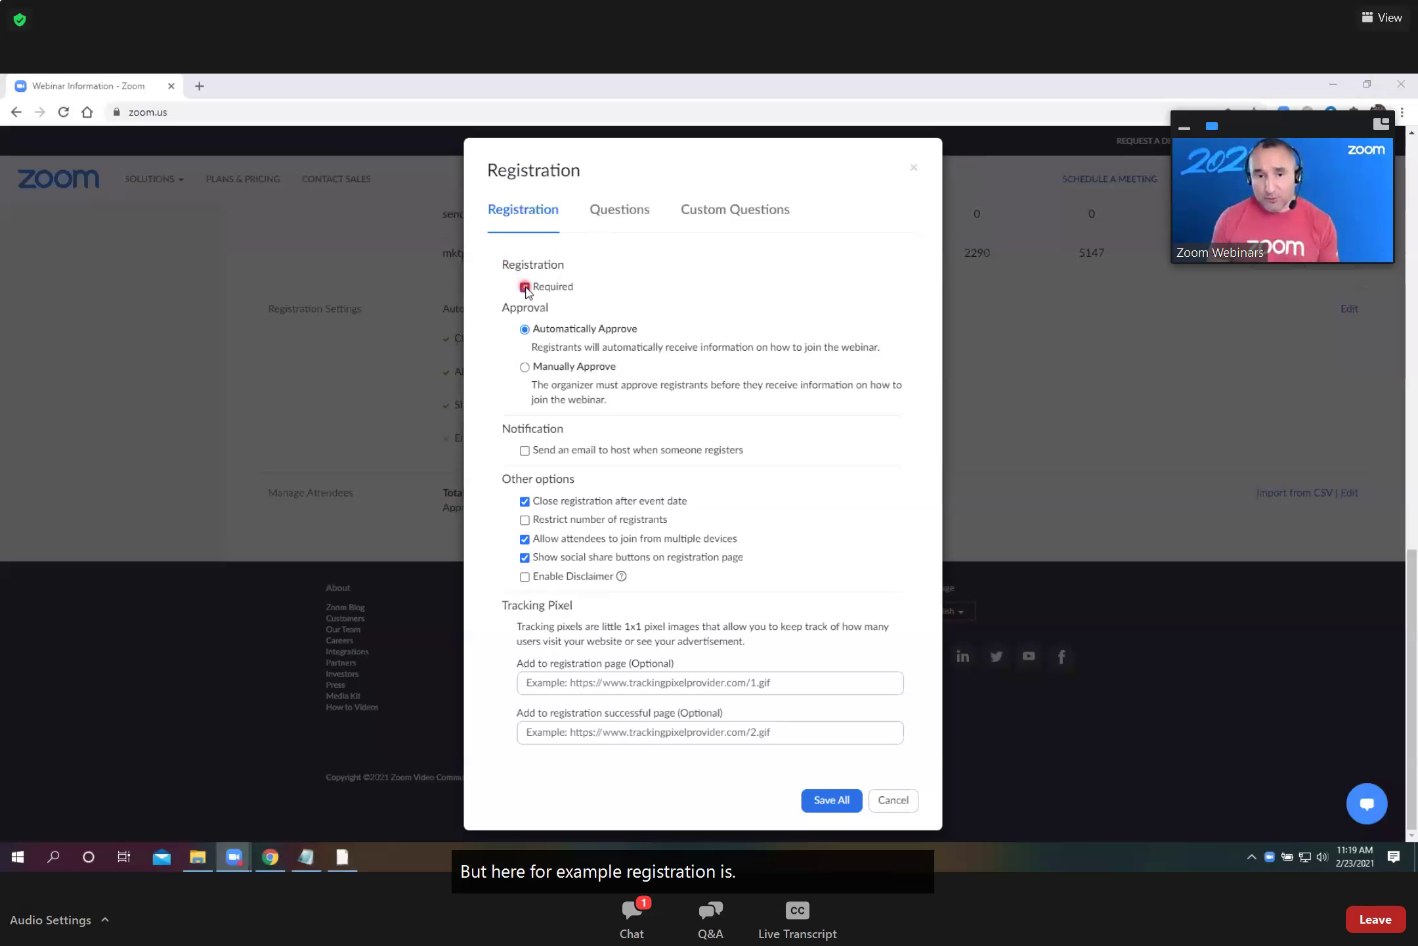
{"action": "left_click", "coordinate": [542, 332]}
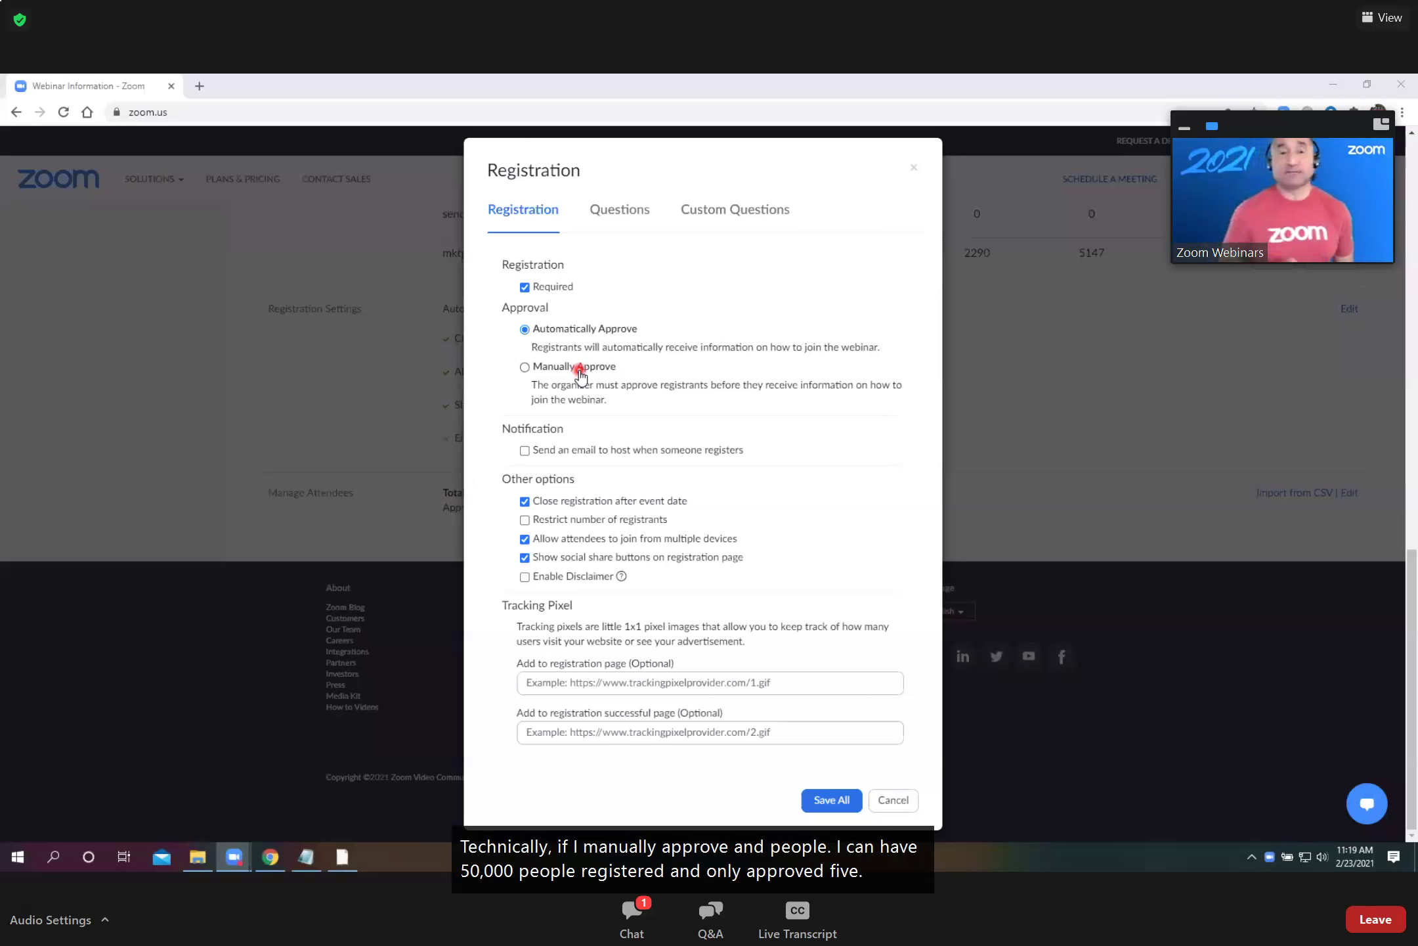
{"action": "left_click", "coordinate": [547, 211]}
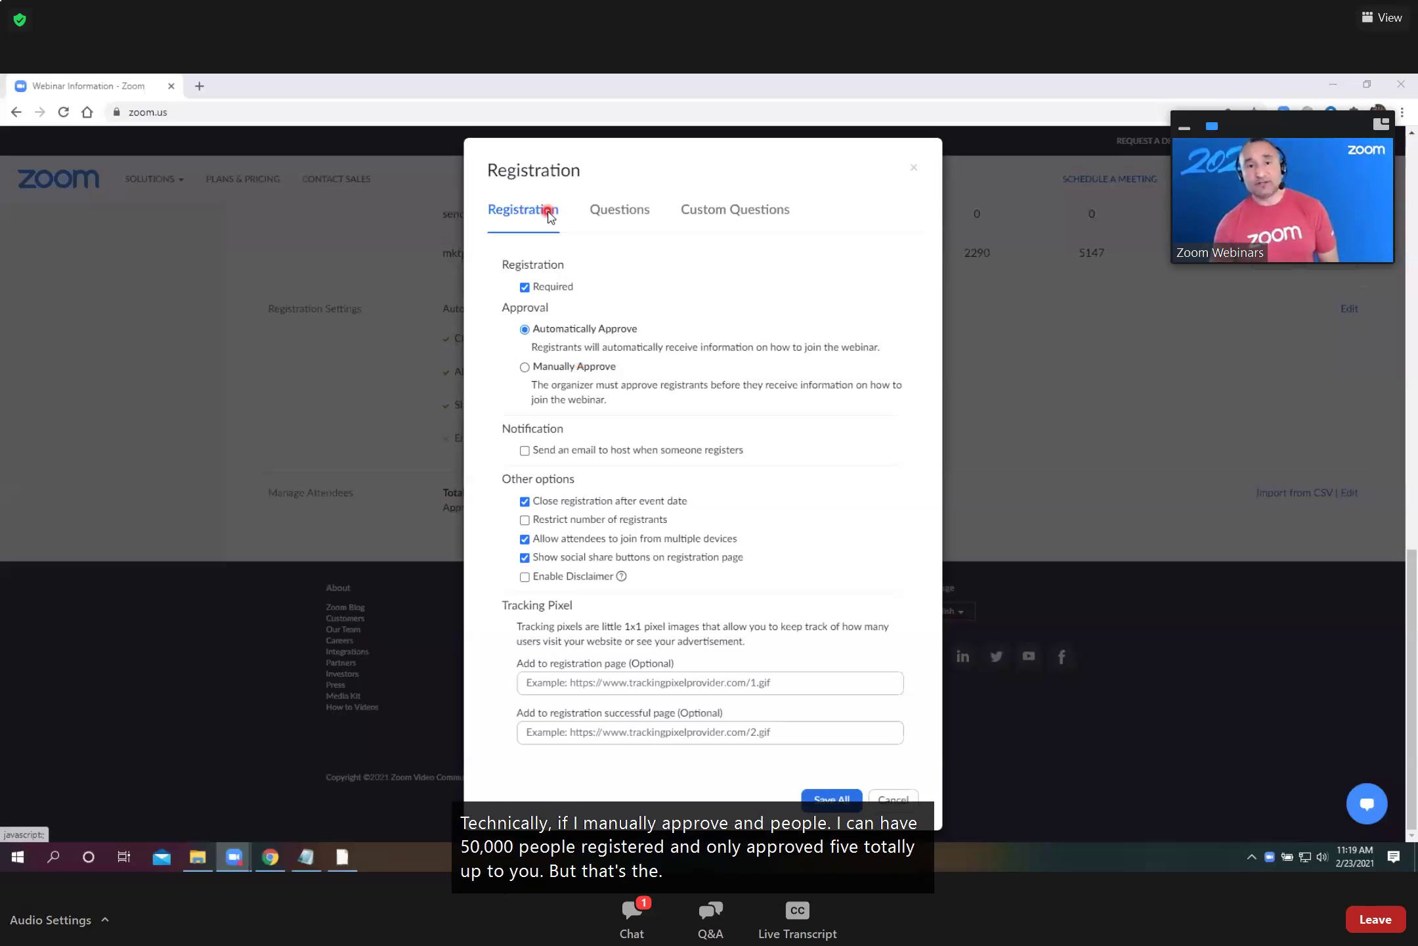
Examine the registration fields and custom questions, including the answer types for a new question, and leave without saving
{"action": "left_click", "coordinate": [615, 212]}
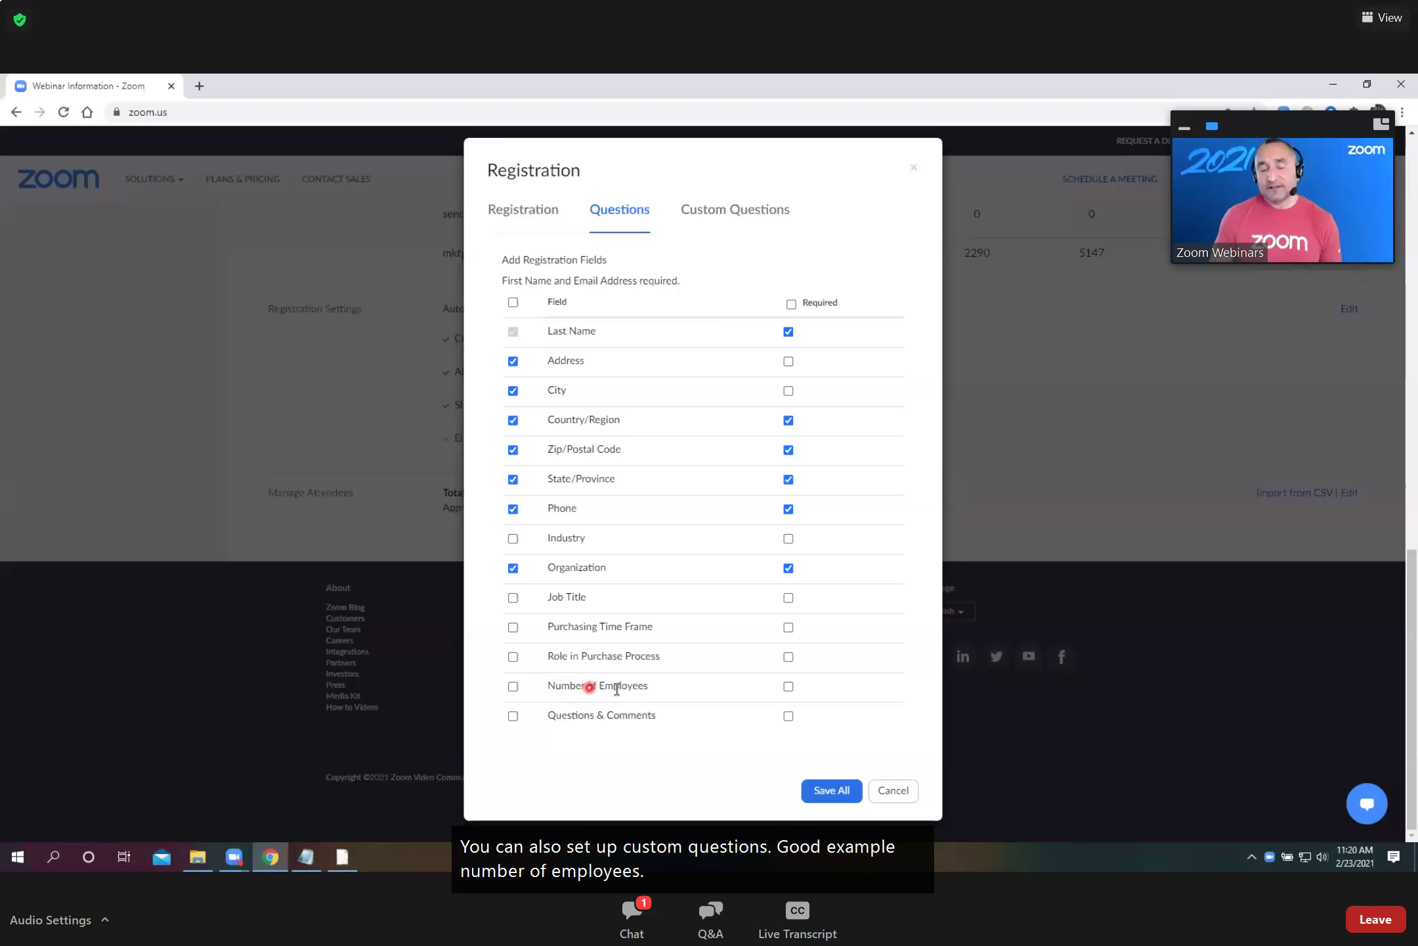
{"action": "left_click", "coordinate": [716, 211]}
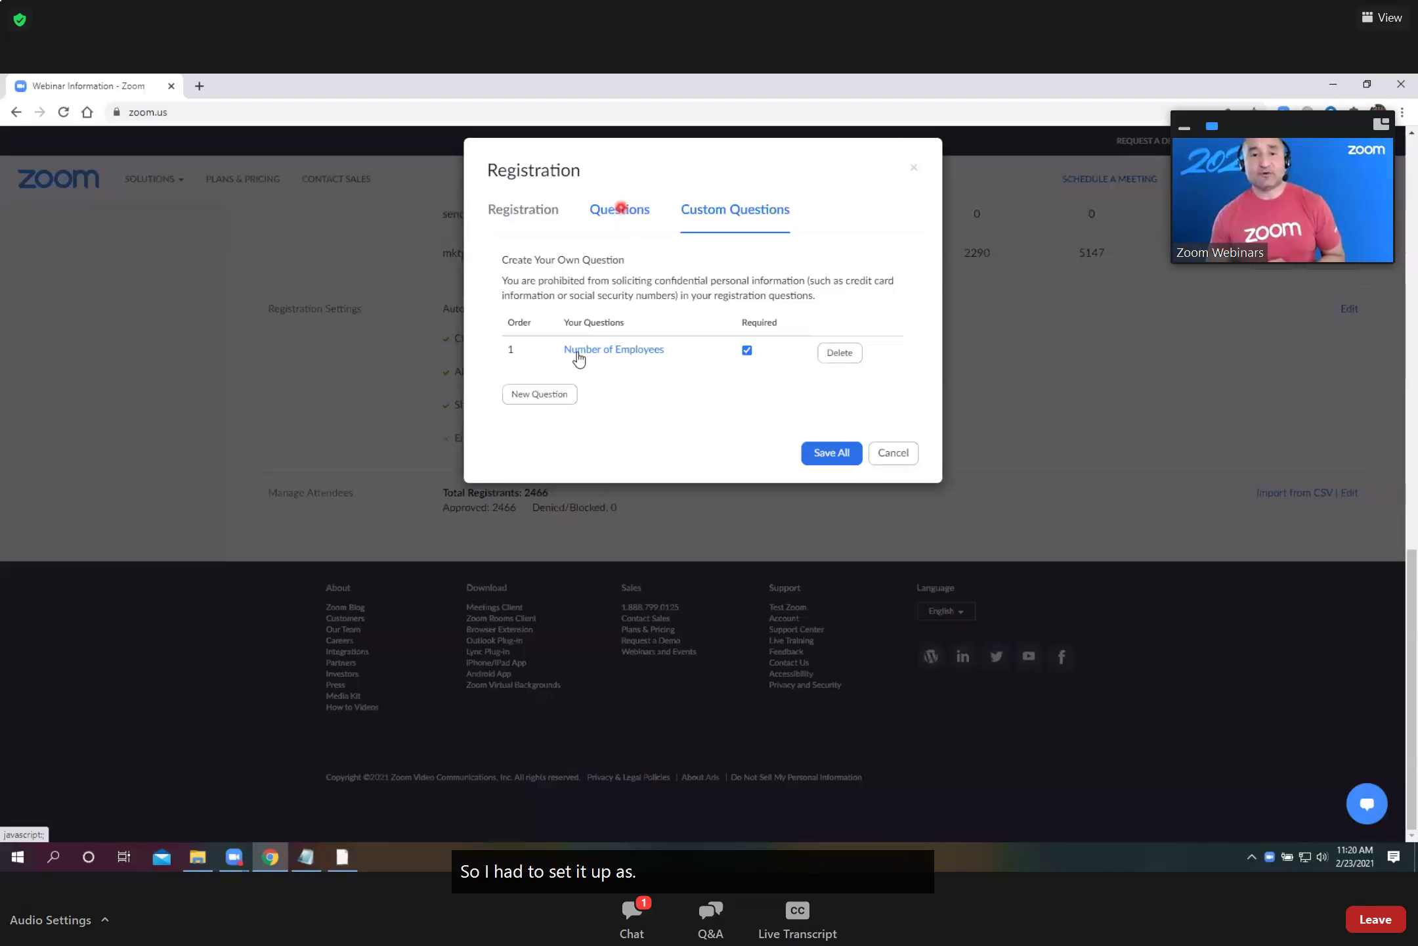
{"action": "left_click", "coordinate": [558, 396]}
{"action": "left_click", "coordinate": [607, 405]}
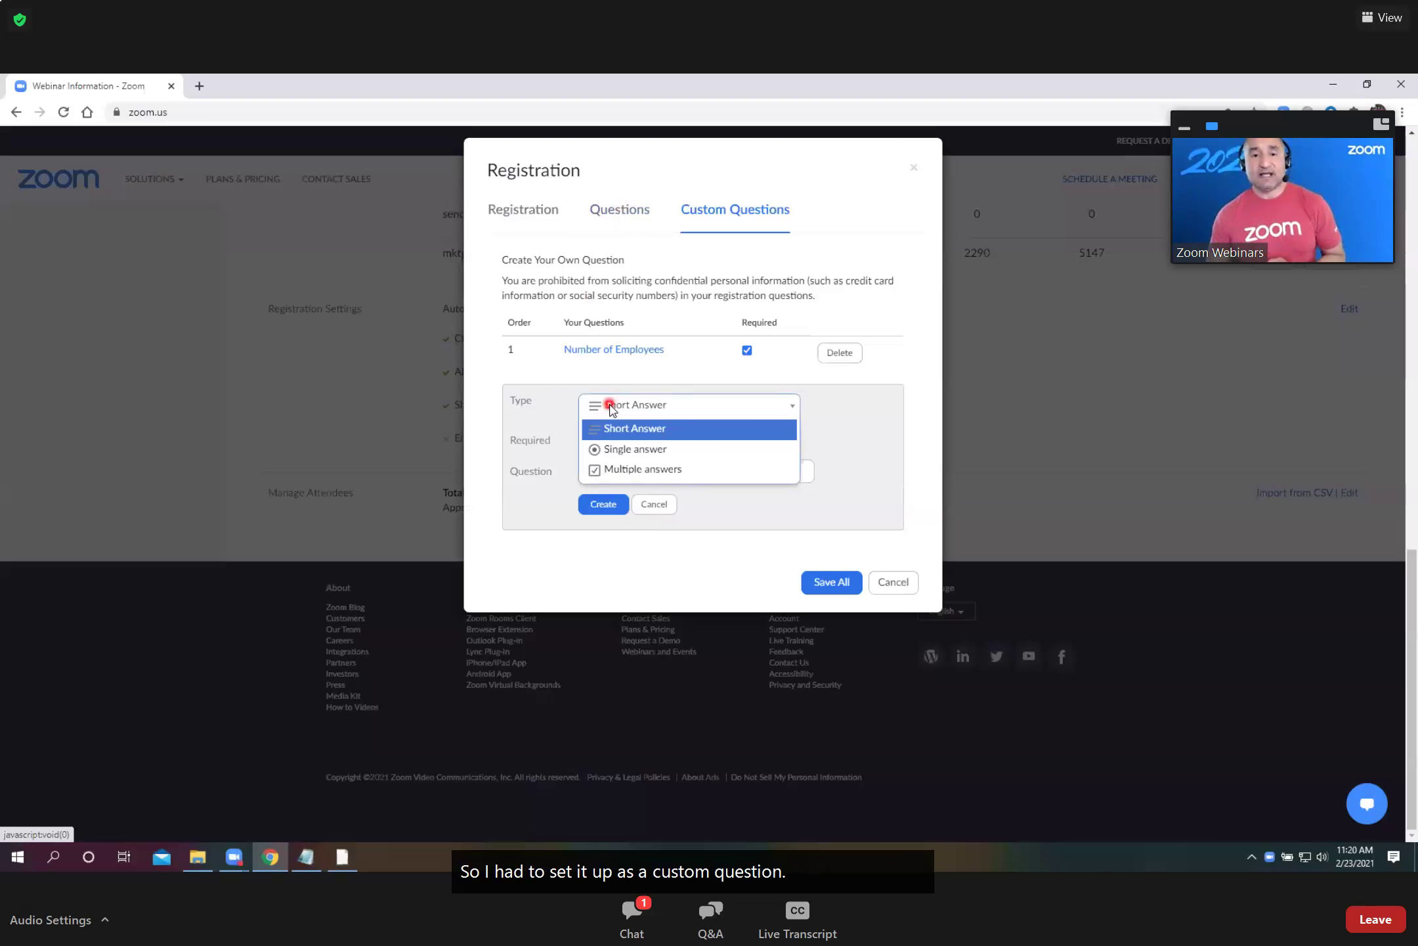
{"action": "left_click", "coordinate": [569, 393]}
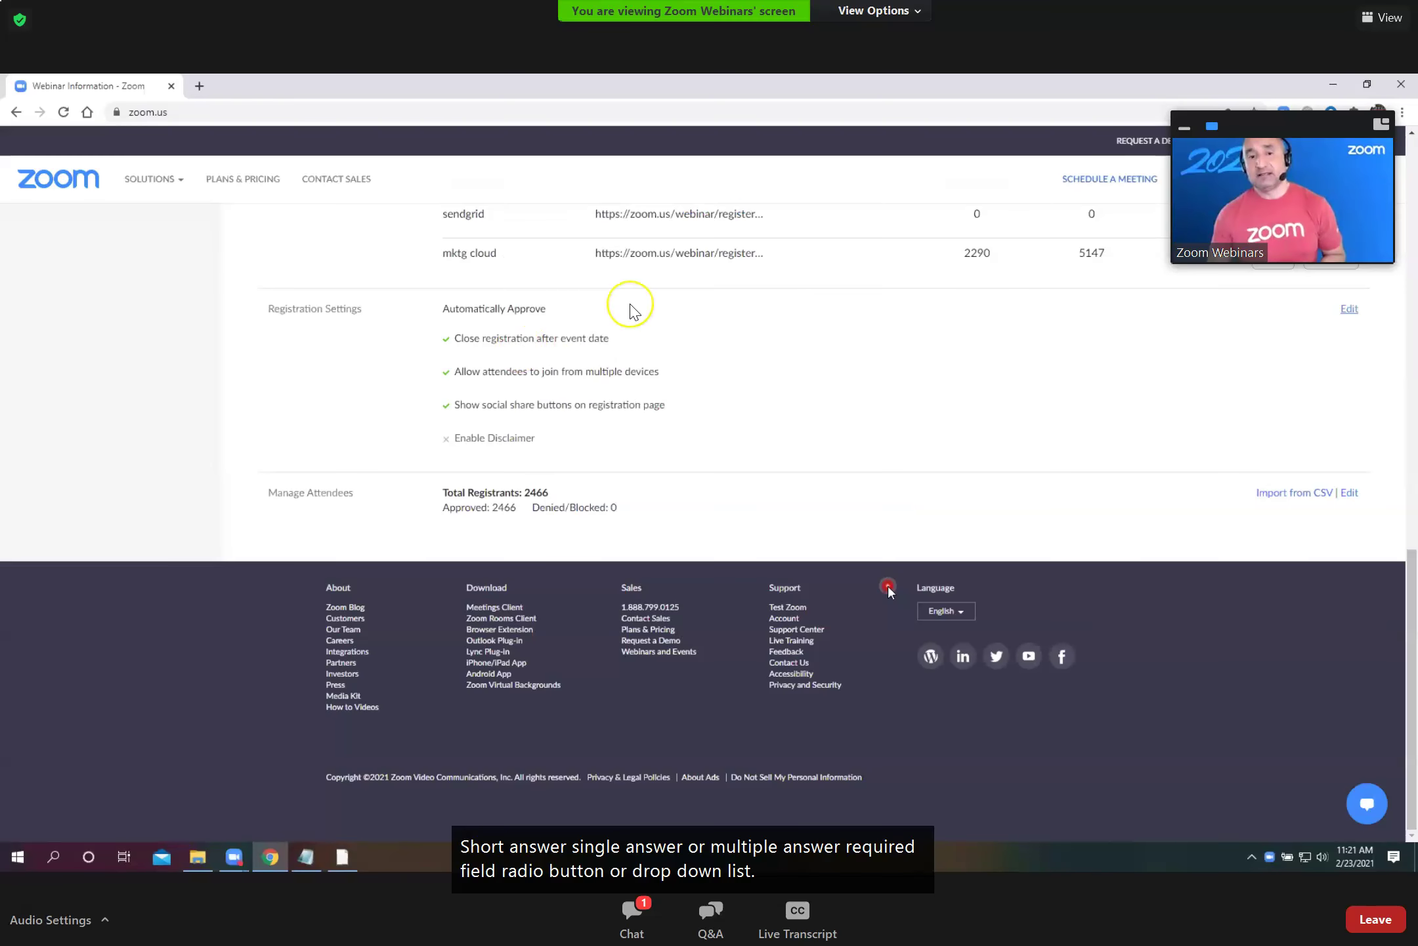
{"action": "key", "text": "XF86AudioLowerVolume"}
{"action": "key", "text": "XF86AudioLowerVolume"}
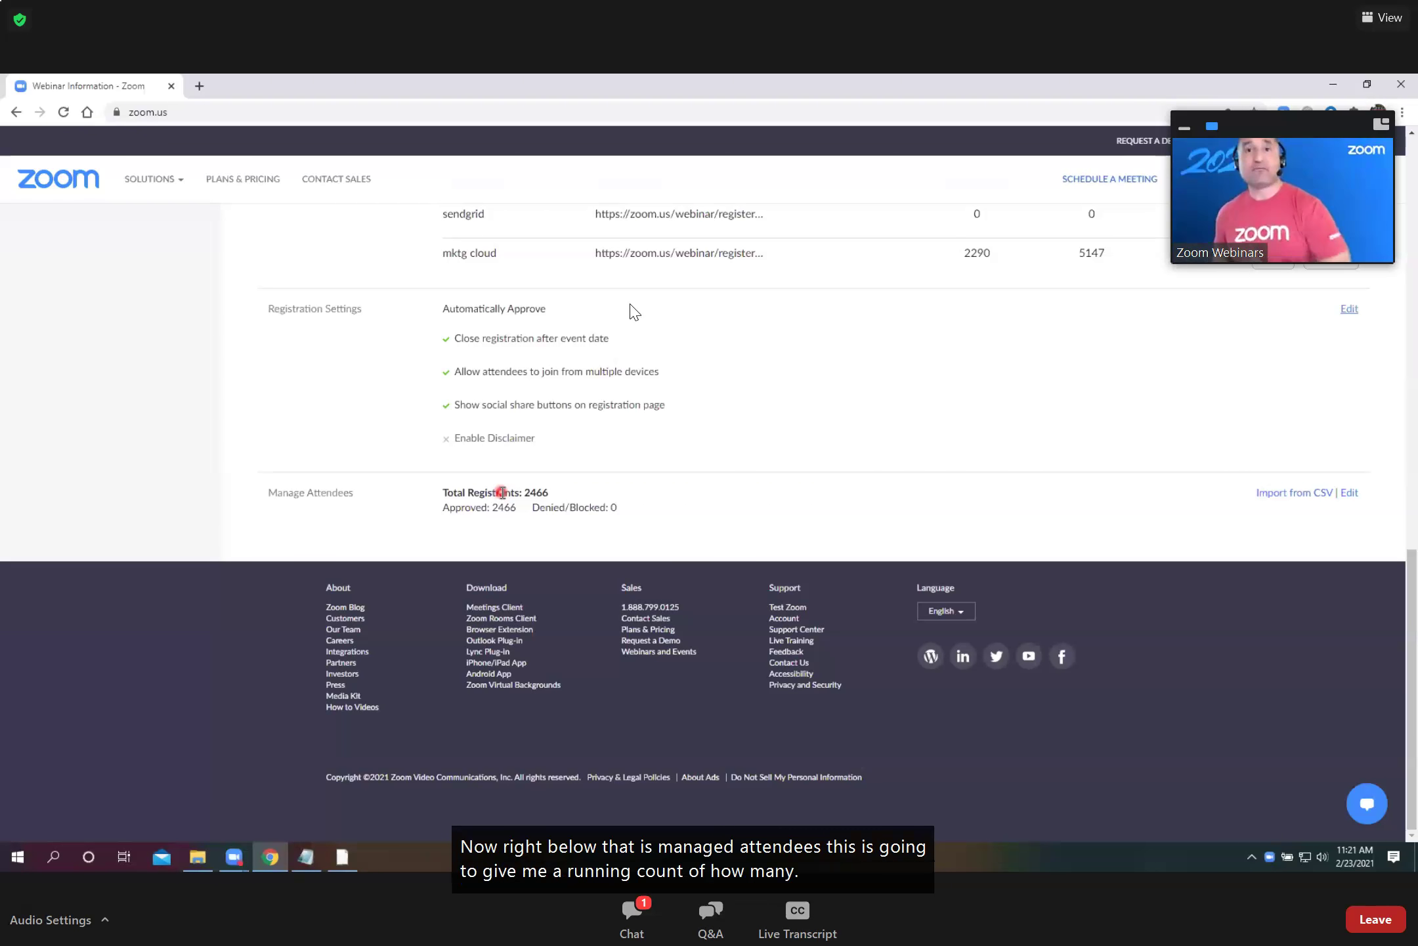
{"action": "key", "text": "XF86AudioLowerVolume"}
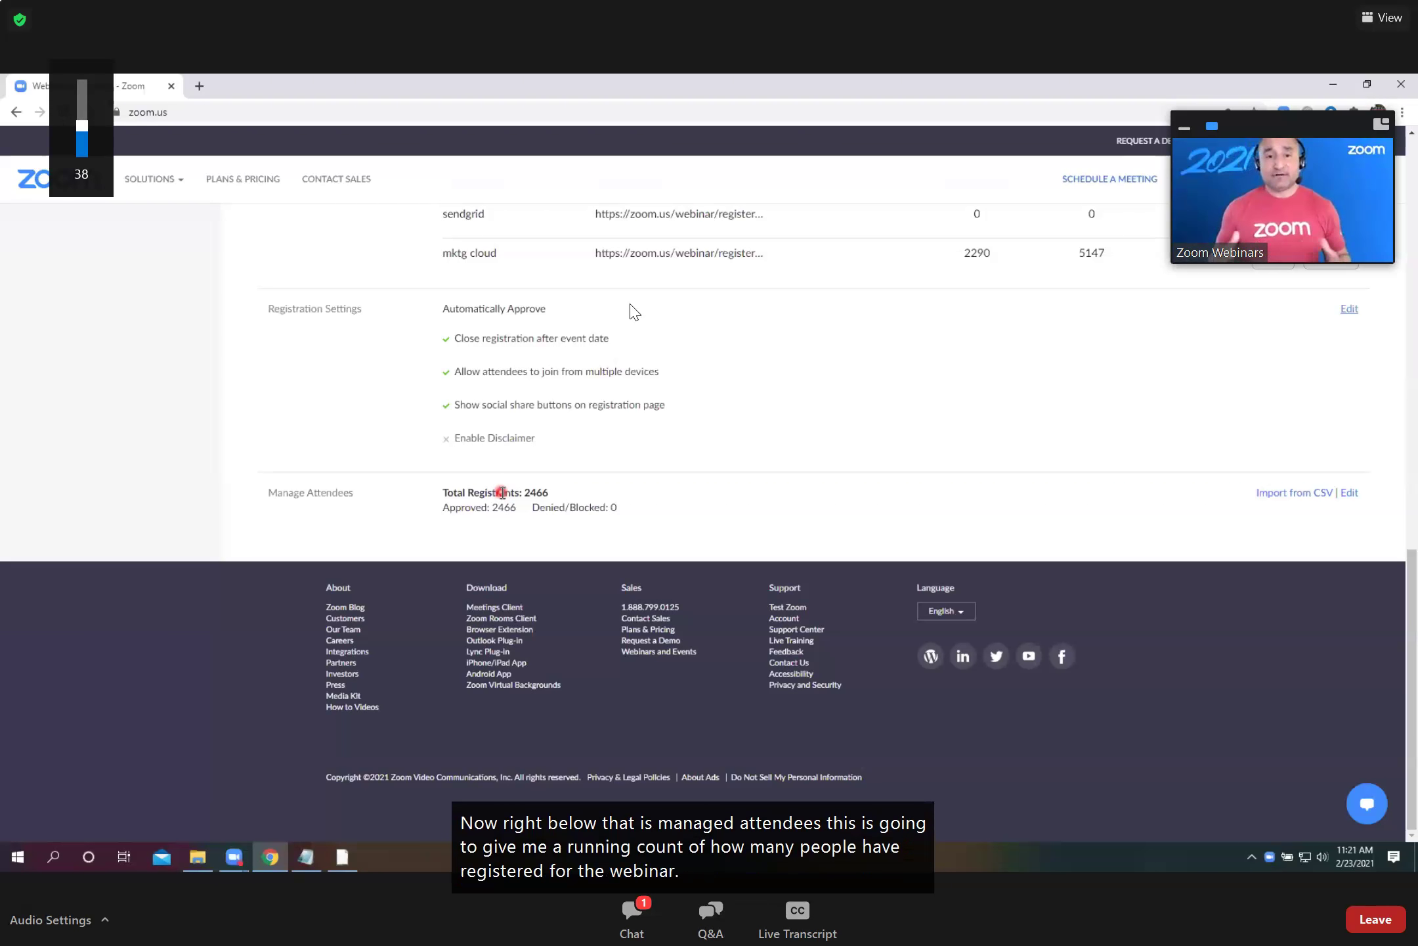
{"action": "key", "text": "XF86AudioLowerVolume"}
{"action": "key", "text": "XF86AudioLowerVolume"}
{"action": "key", "text": "XF86AudioLowerVolume"}
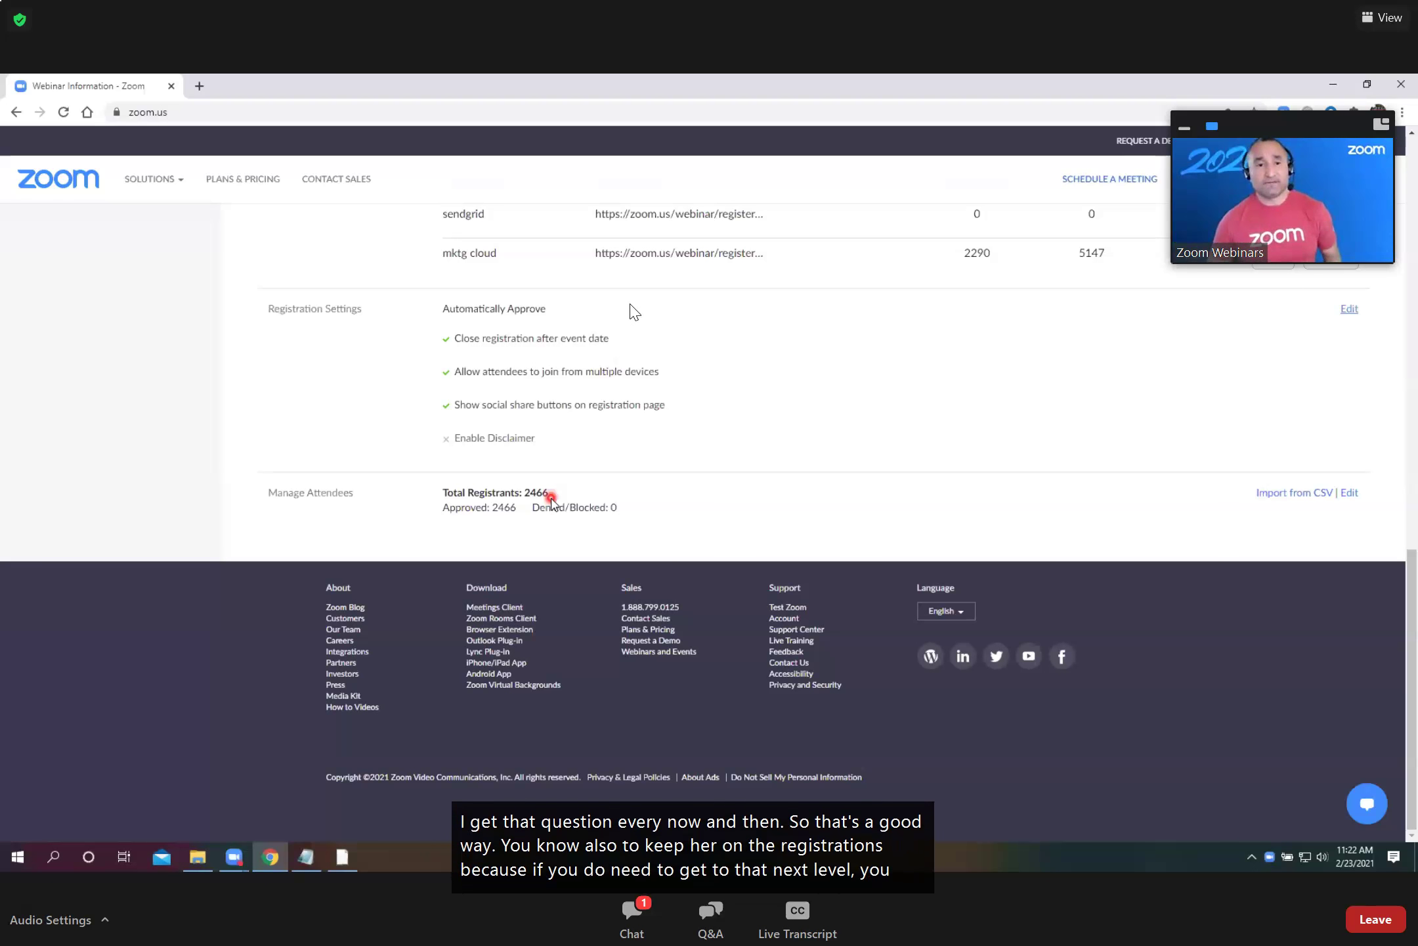
Review the webinar's email settings, including the reminder email's timing and content, and close the reminder without changes
{"action": "scroll", "coordinate": [551, 502], "scroll_direction": "up", "scroll_amount": 5}
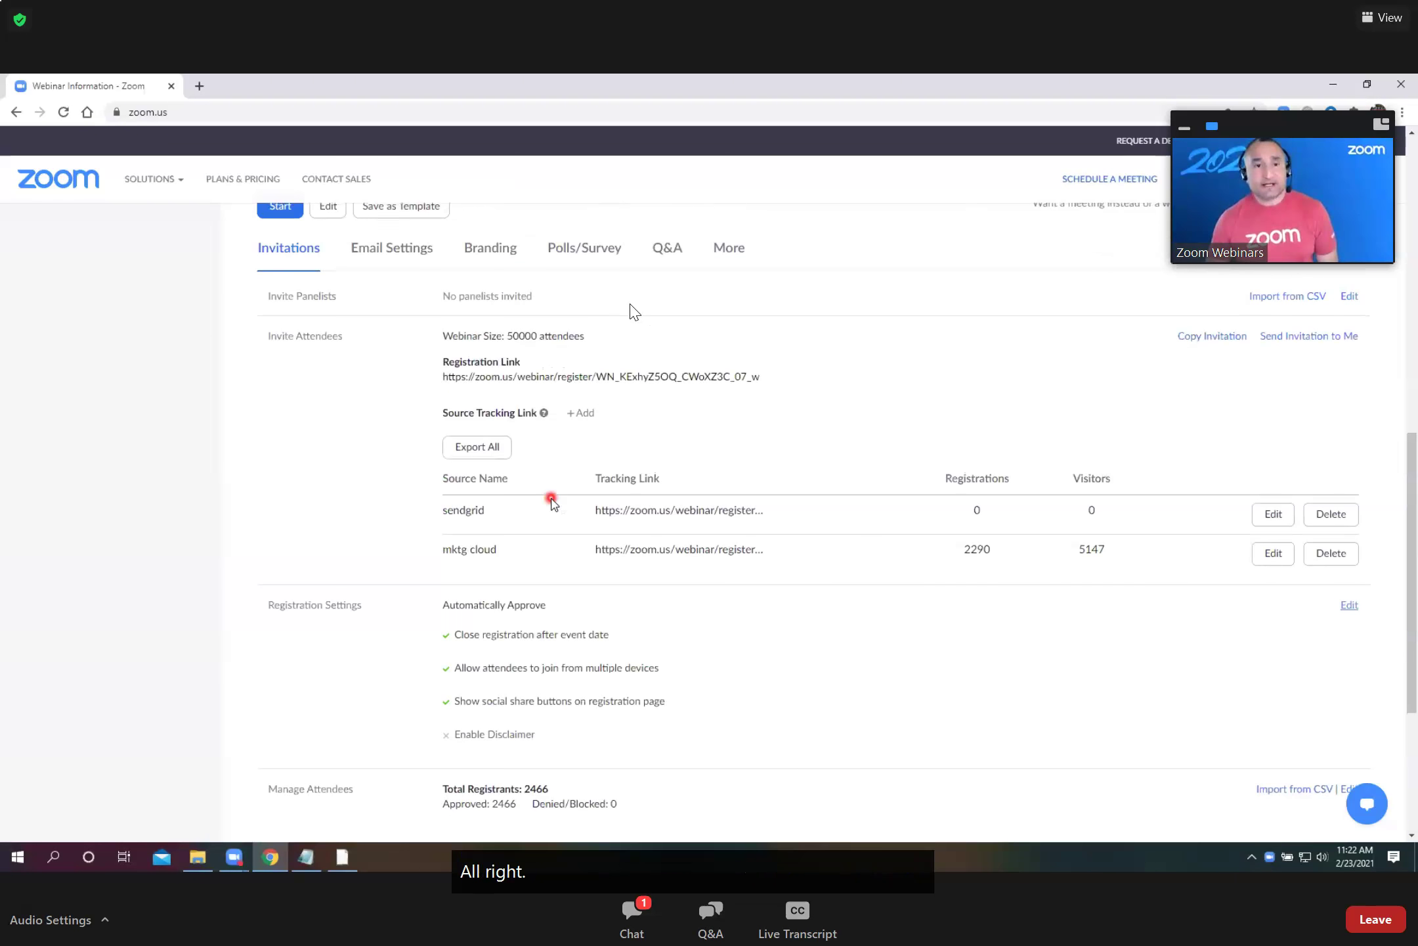
{"action": "left_click", "coordinate": [393, 322]}
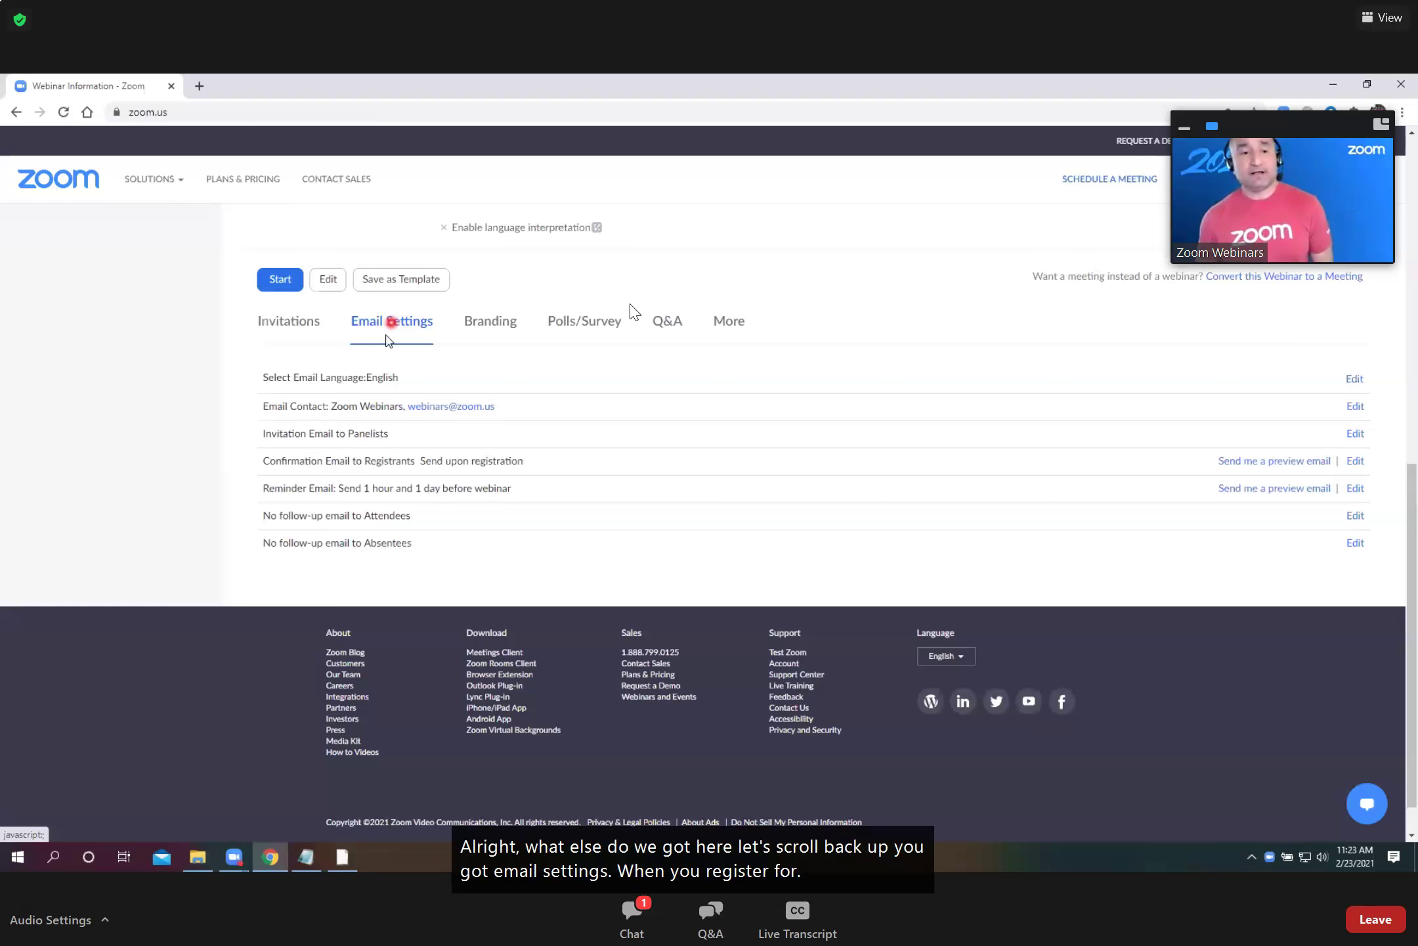
{"action": "left_click", "coordinate": [1354, 488]}
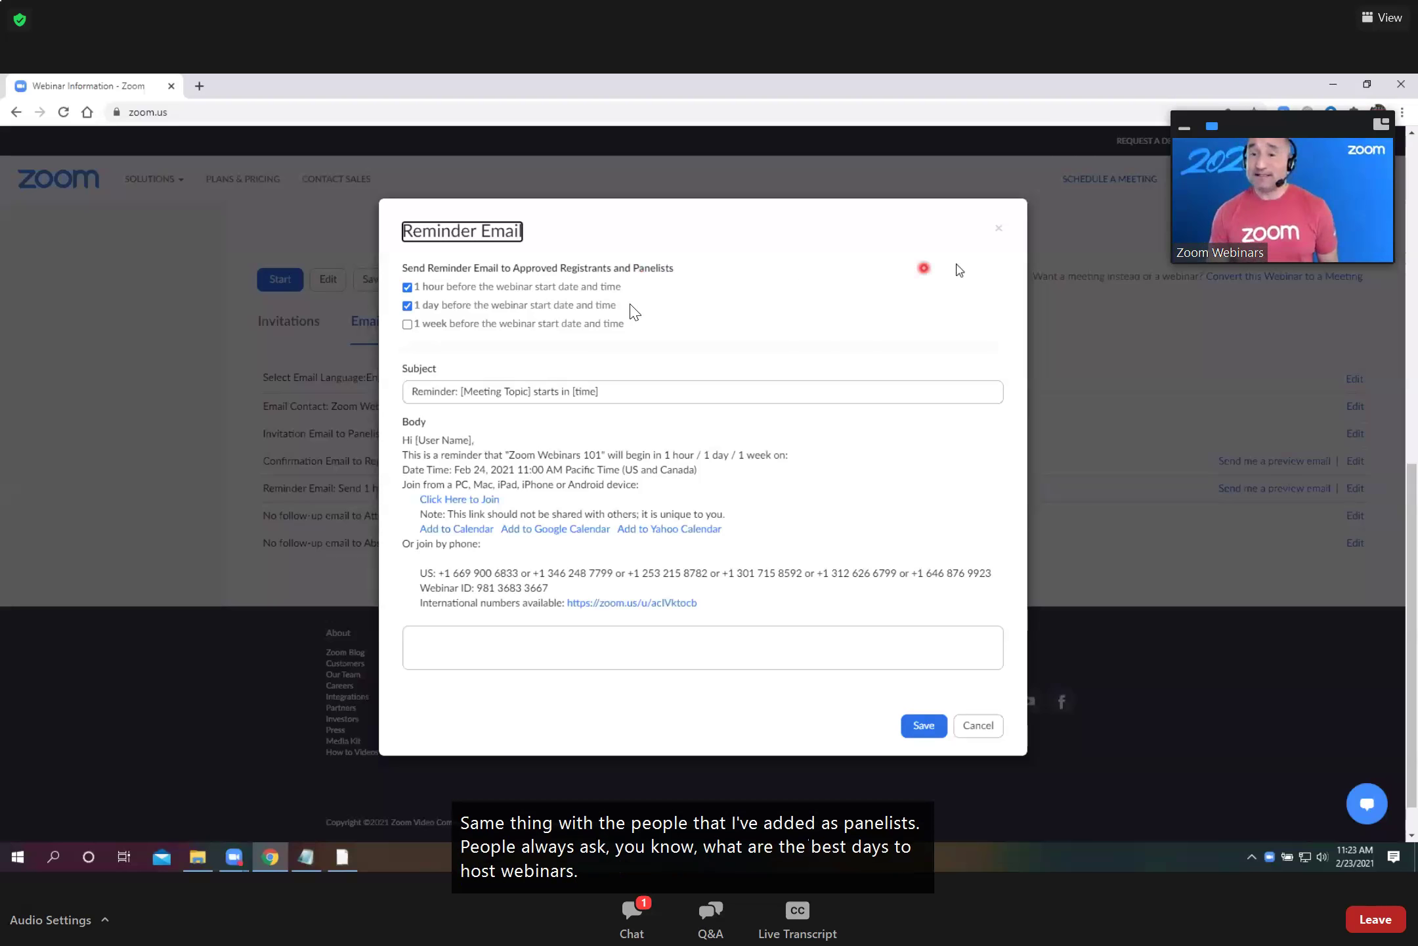
{"action": "left_click", "coordinate": [998, 228]}
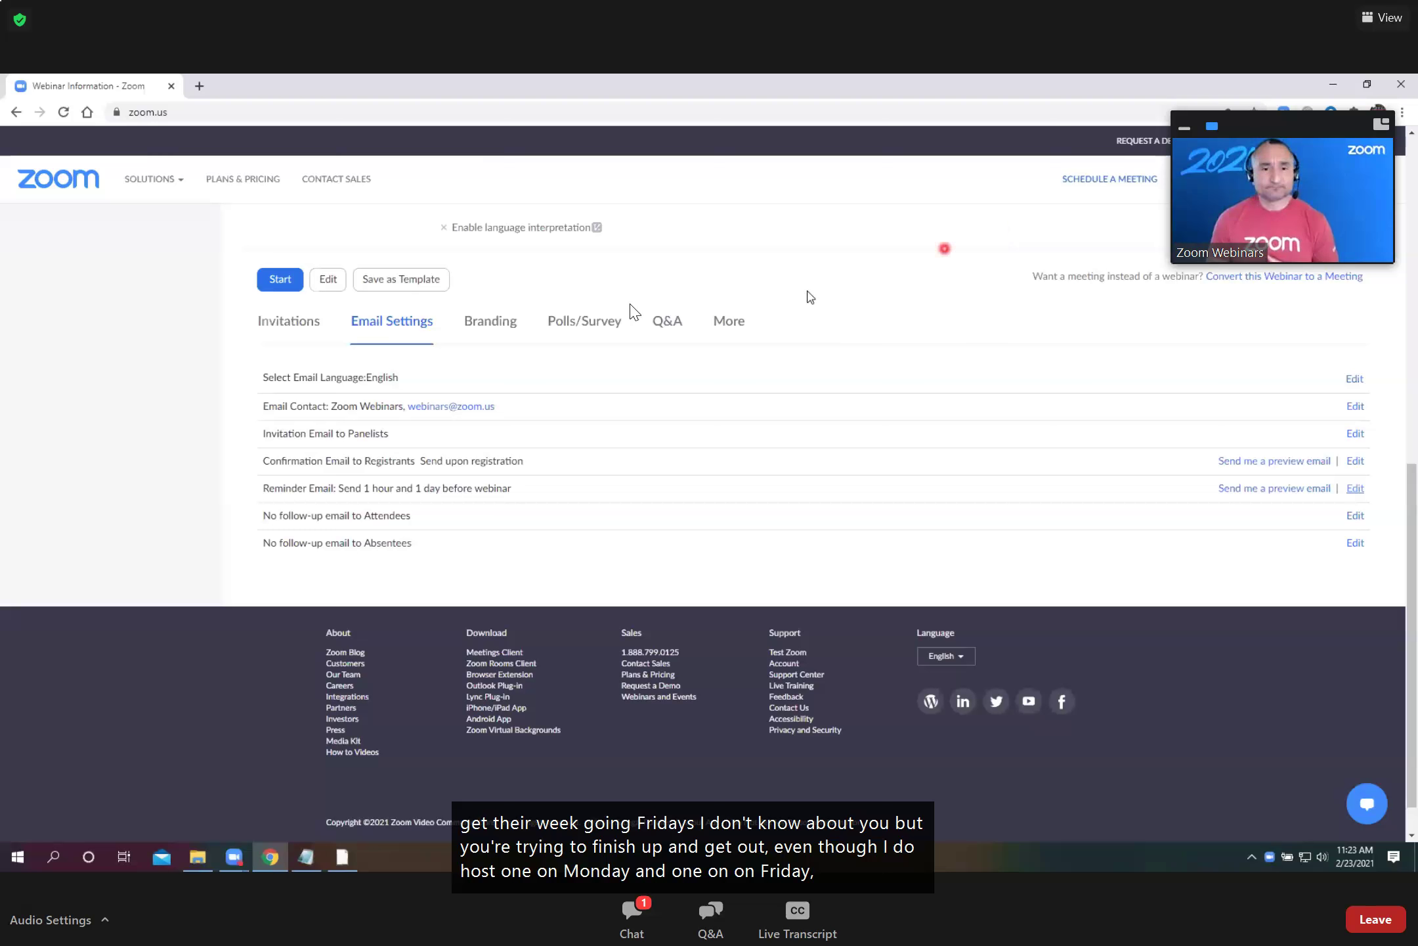
Review the banner, logo, speaker and theme branding options, viewing the form for adding a speaker without saving one
{"action": "left_click", "coordinate": [491, 321]}
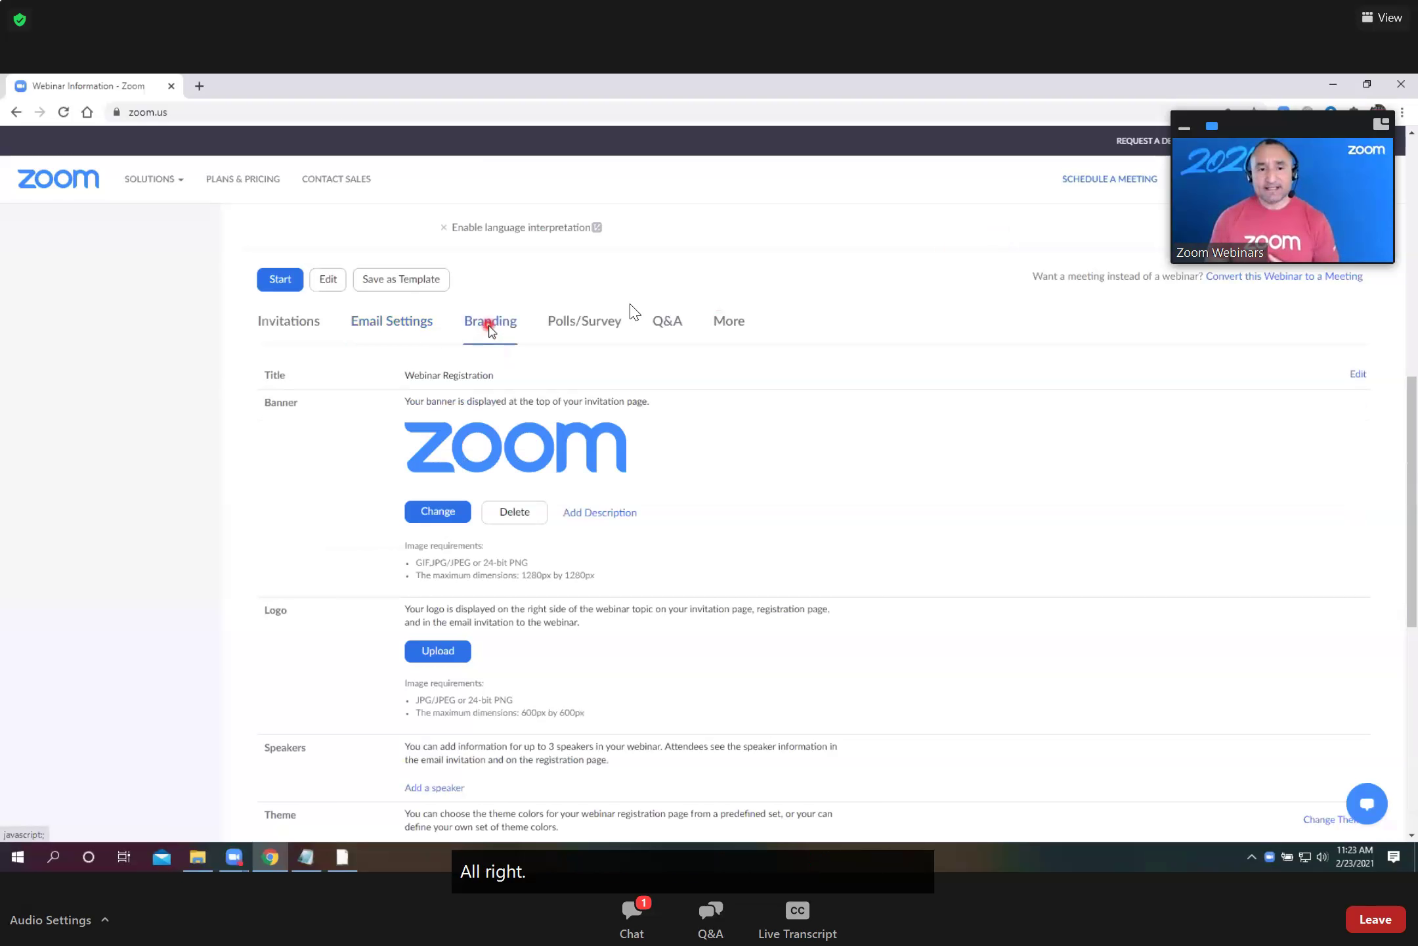
{"action": "scroll", "coordinate": [489, 328], "scroll_direction": "down", "scroll_amount": 2}
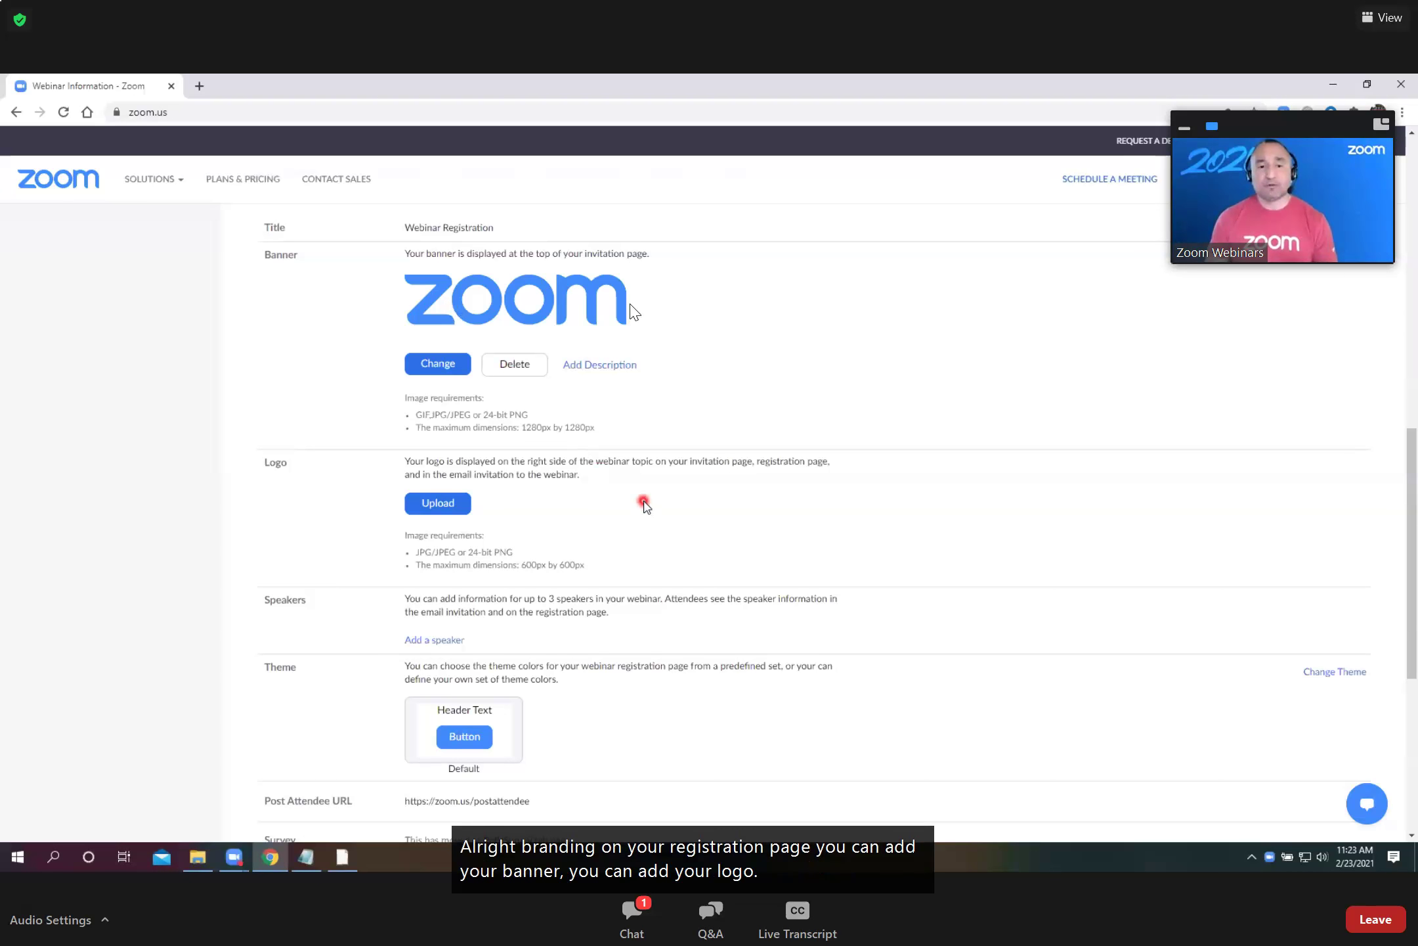
{"action": "scroll", "coordinate": [543, 533], "scroll_direction": "down", "scroll_amount": 1}
{"action": "left_click", "coordinate": [443, 570]}
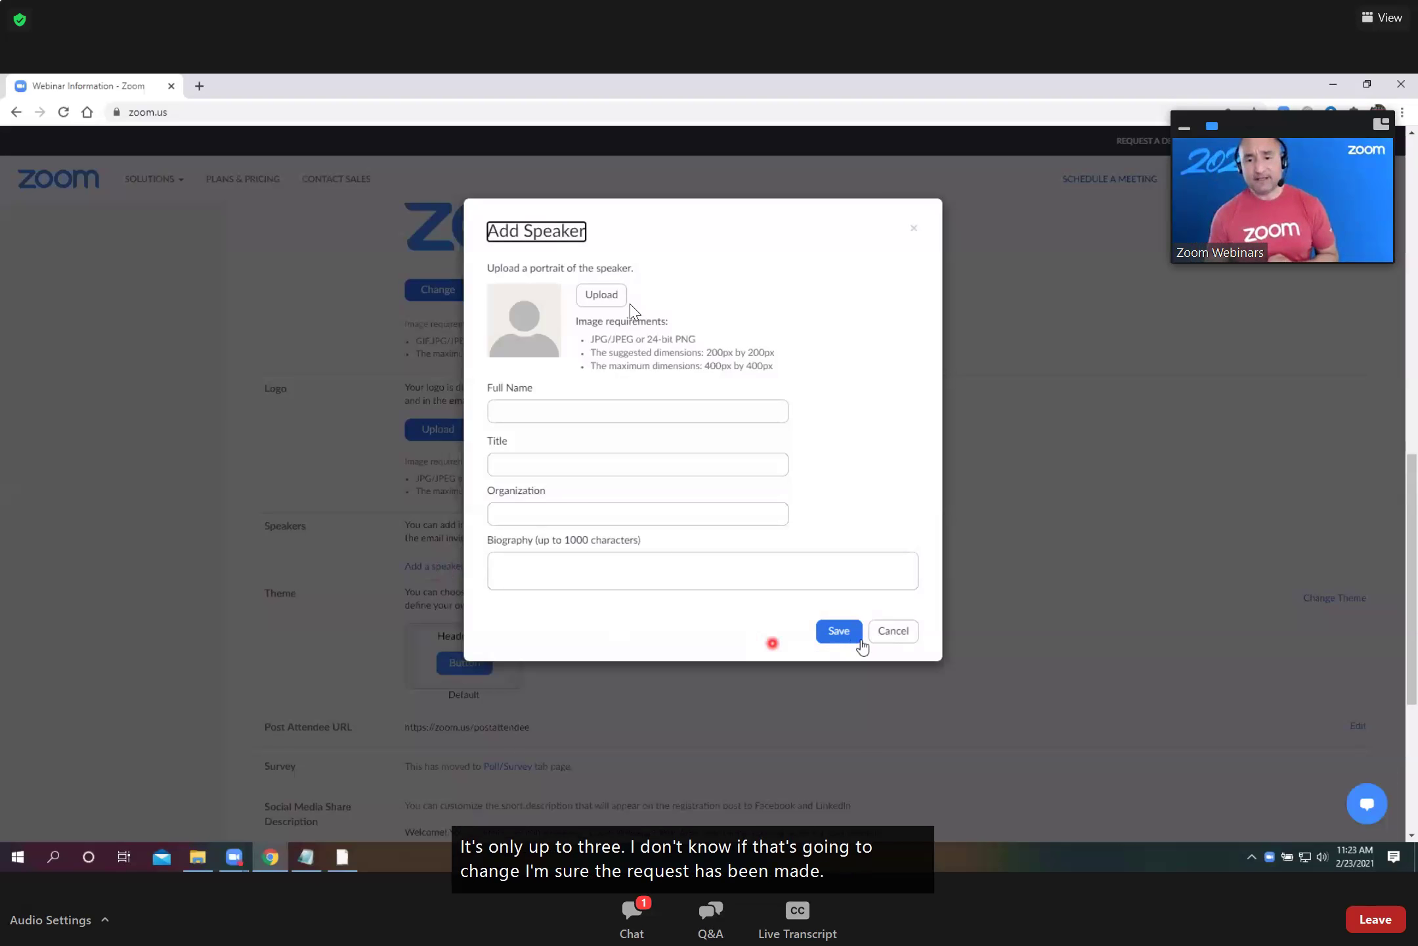
{"action": "left_click", "coordinate": [886, 631]}
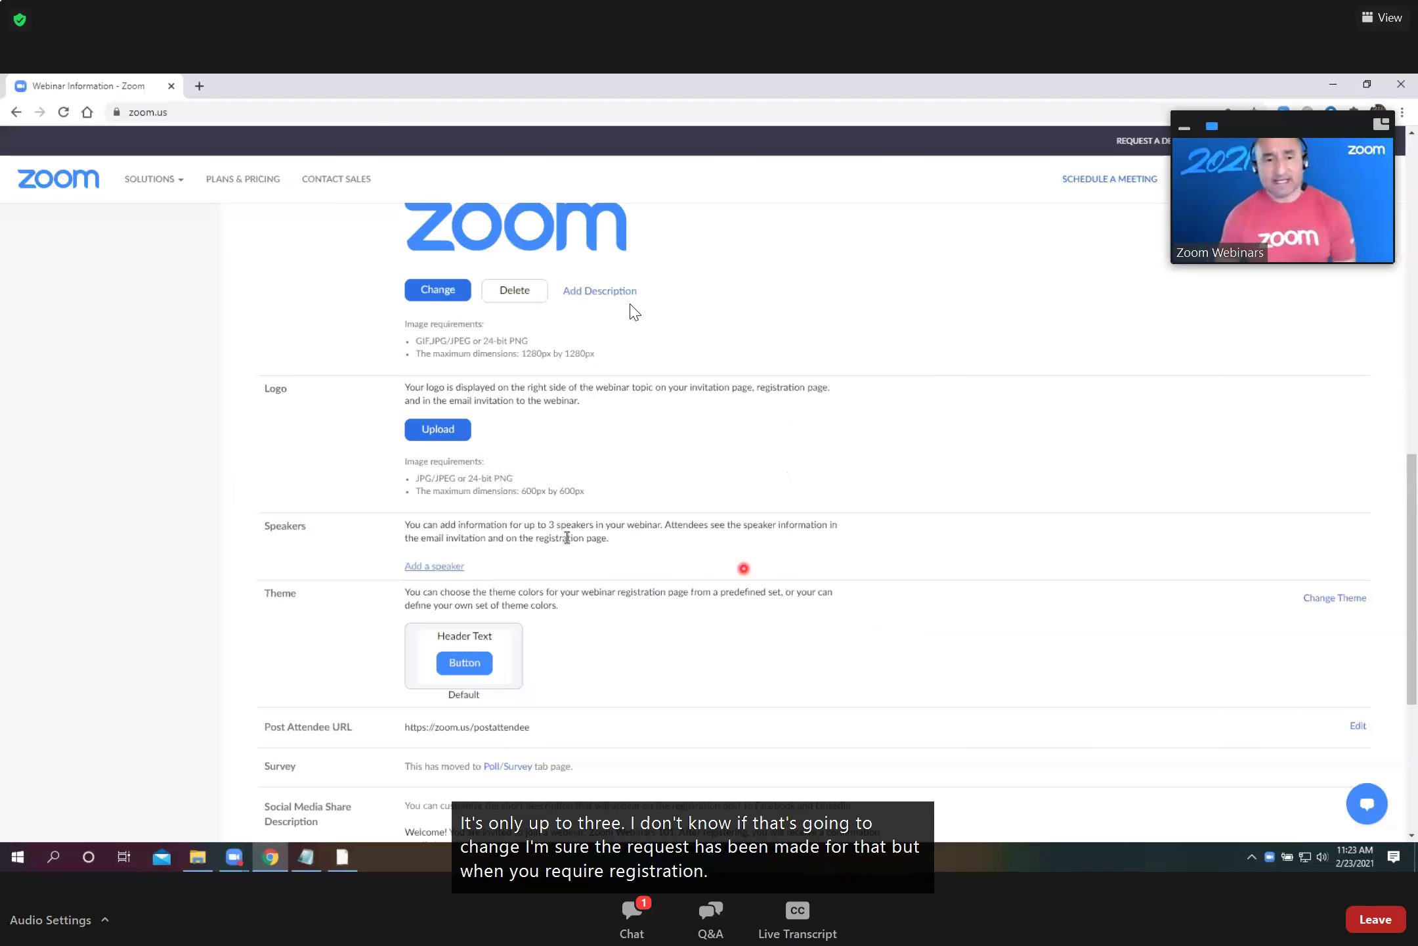
{"action": "scroll", "coordinate": [717, 401], "scroll_direction": "down", "scroll_amount": 5}
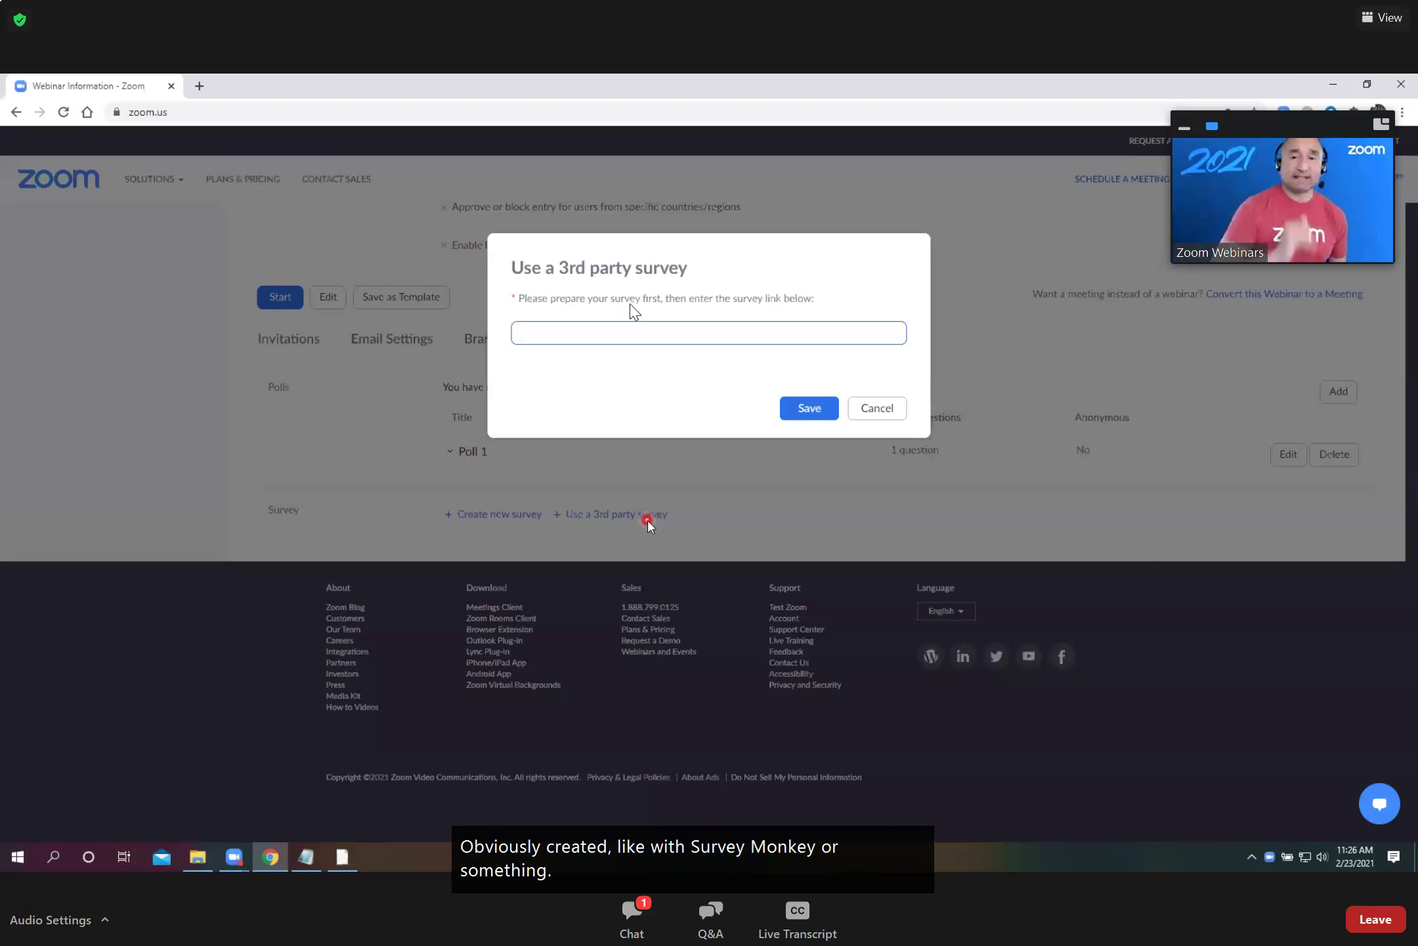
Dismiss the third-party survey form, then view the webinar's Q&A settings and its integration and live streaming options
{"action": "left_click", "coordinate": [873, 407]}
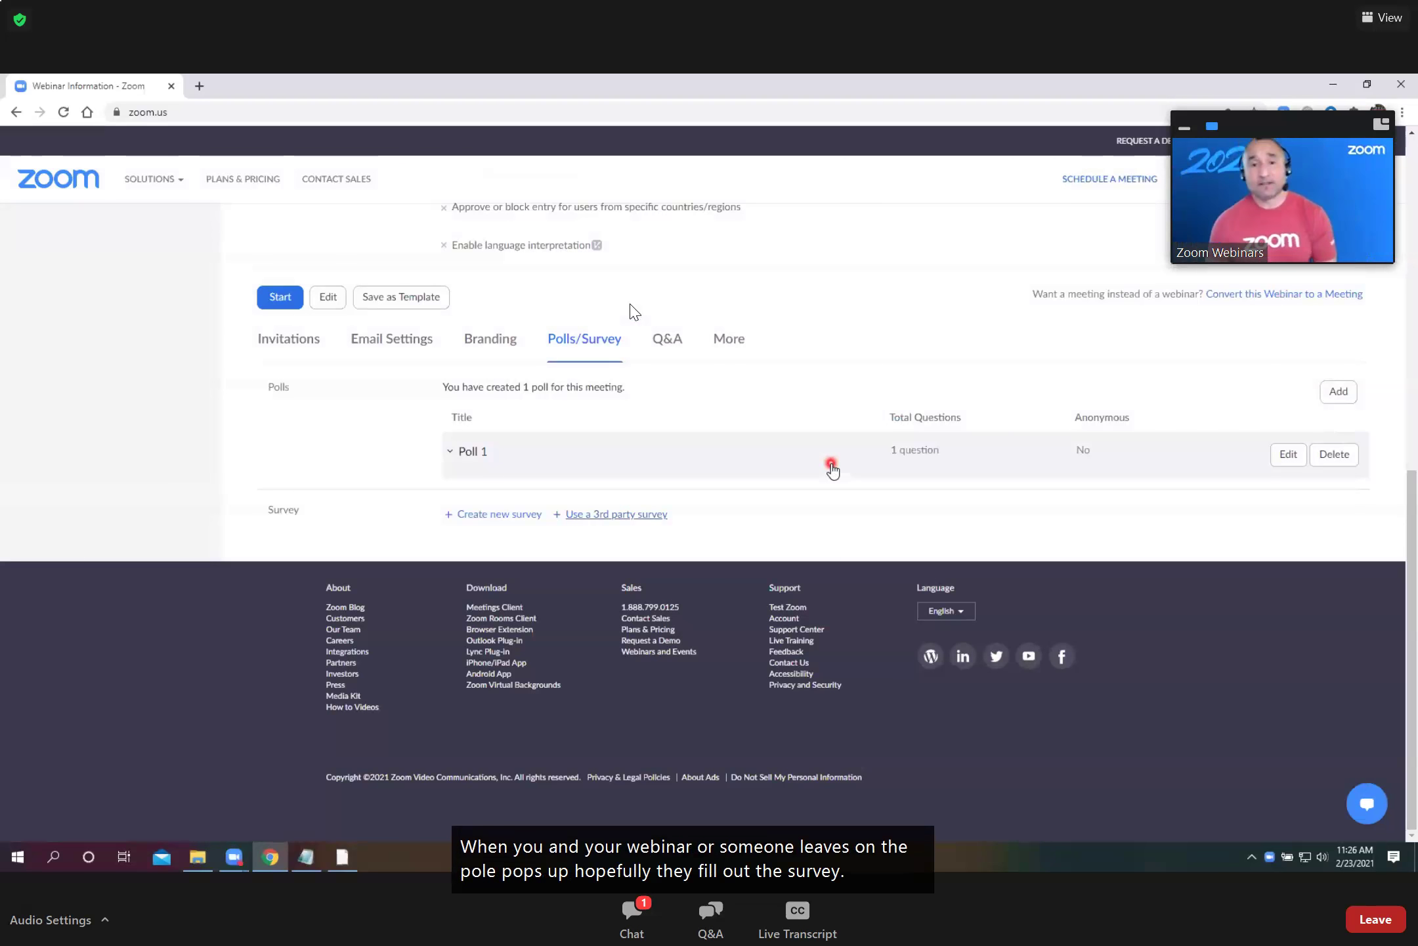
{"action": "left_click", "coordinate": [671, 340]}
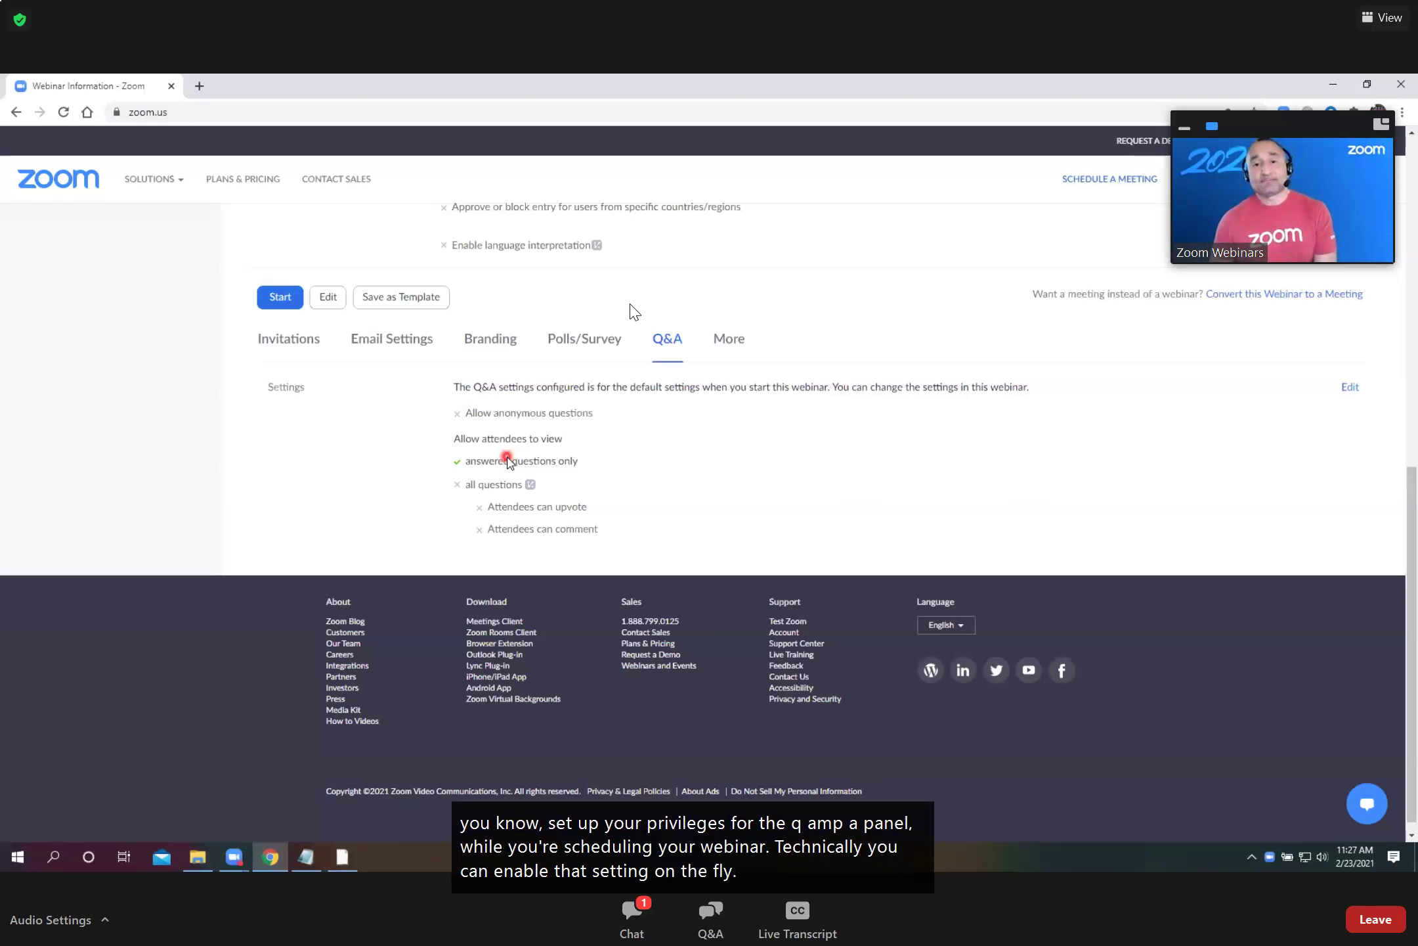
{"action": "left_click", "coordinate": [730, 339]}
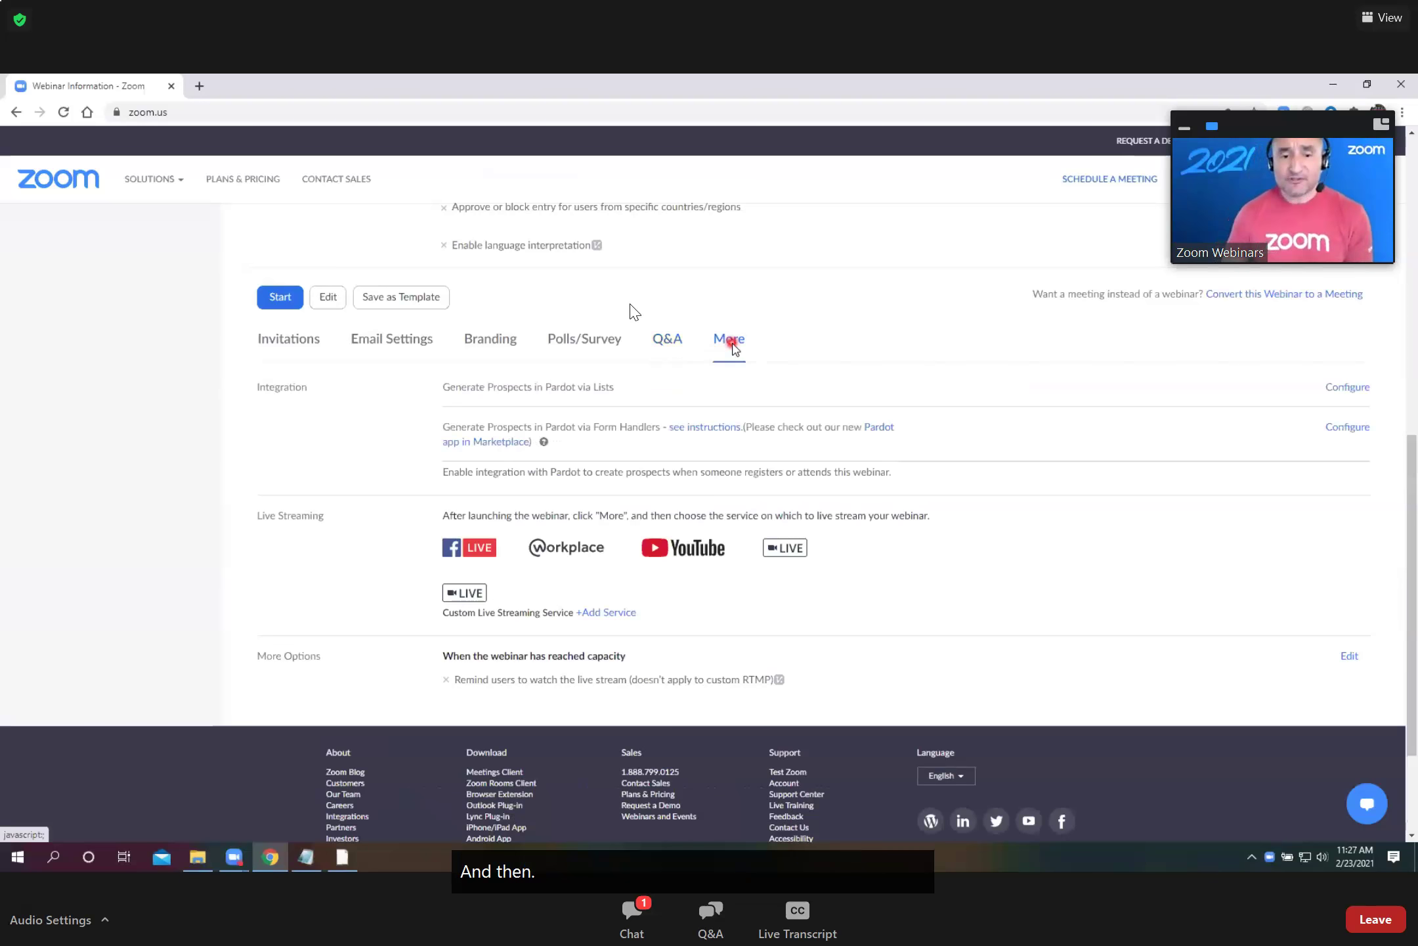